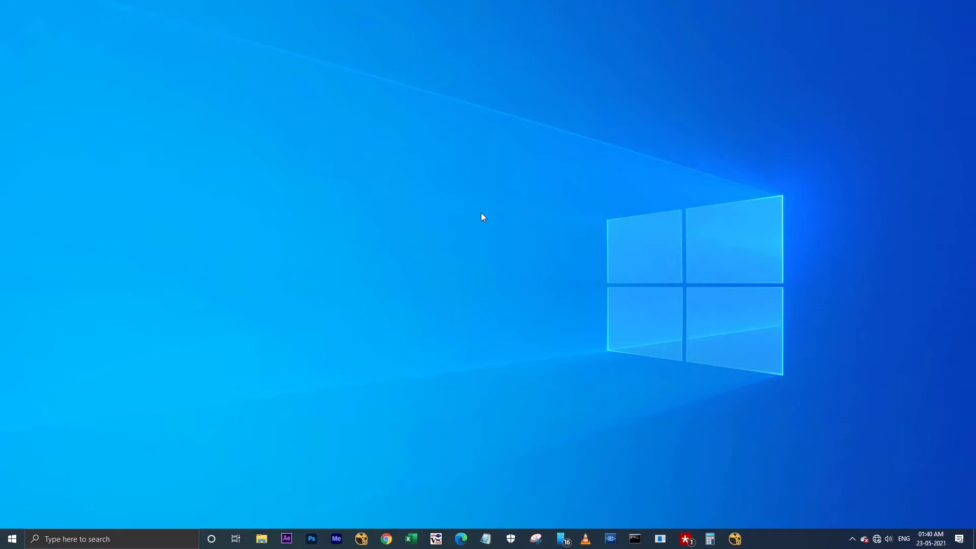
Open the .nuke folder in the user's home directory and look through its gizmos, Python scripts and preference files
key(super+r)
key(Return)
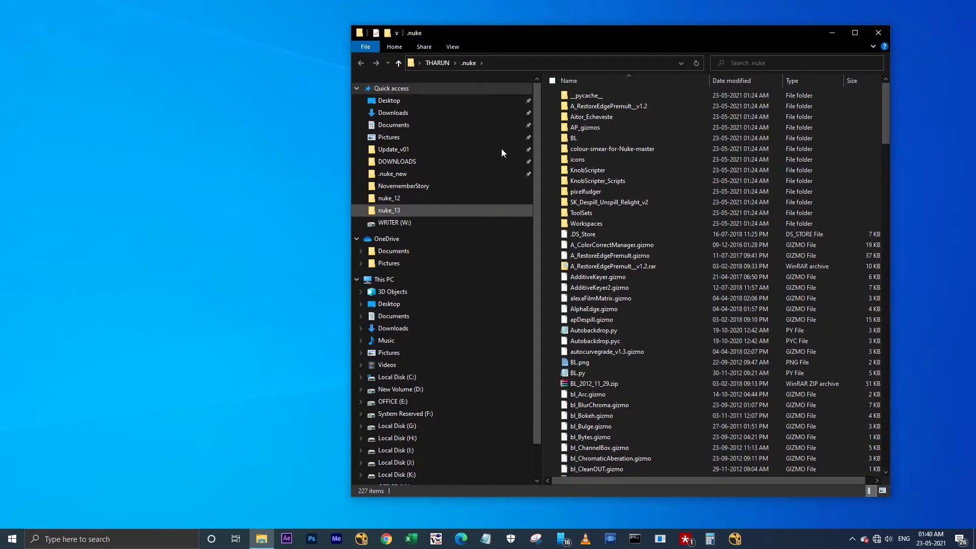
click(440, 63)
mouse_move(617, 107)
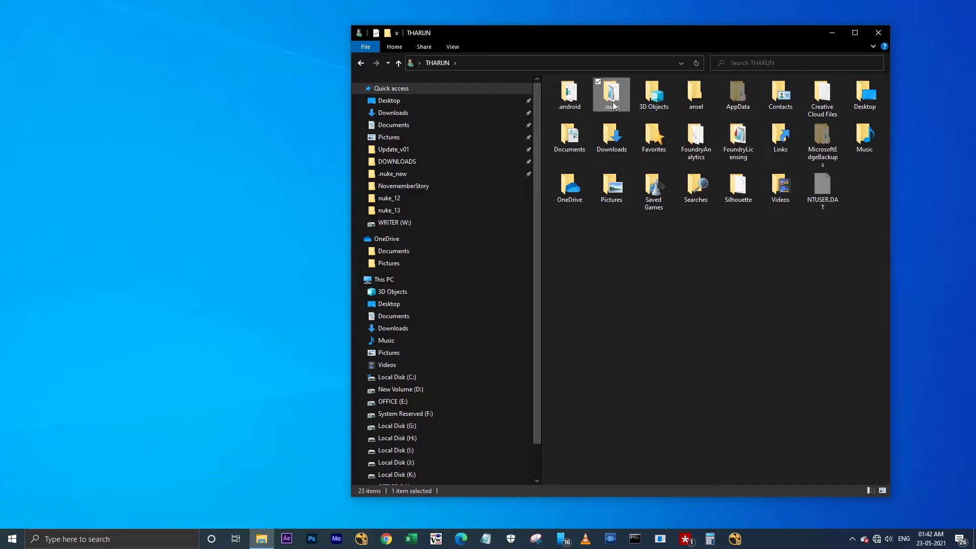
double_click(614, 106)
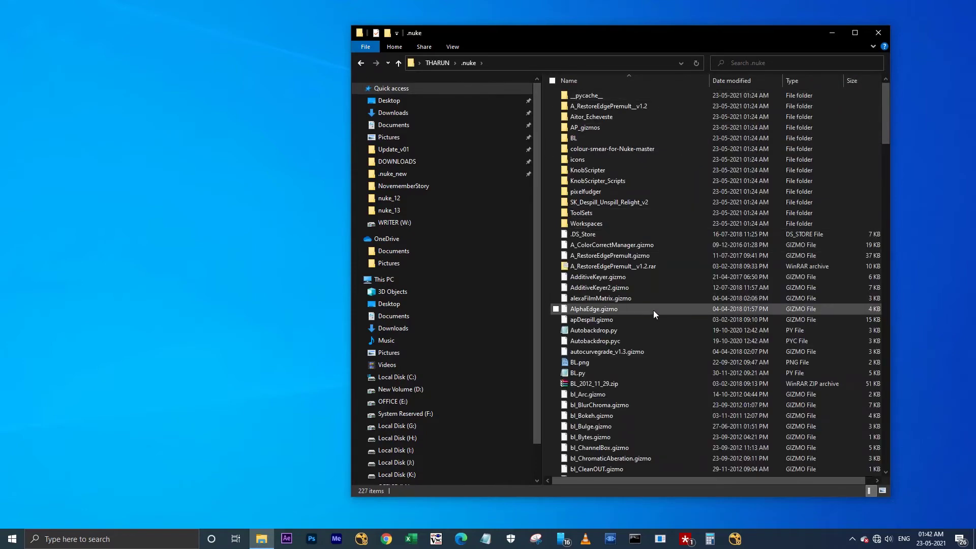
scroll(653, 310, down, 1)
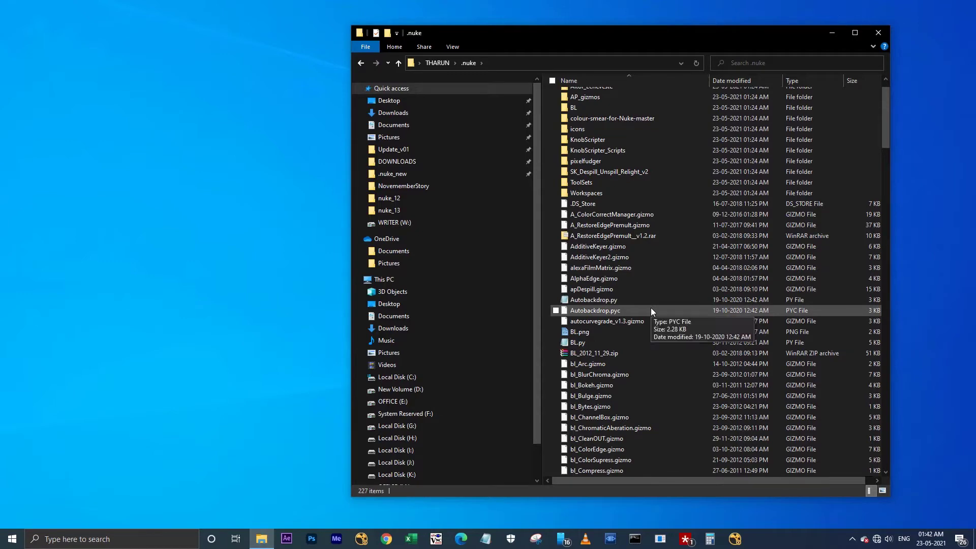
click(631, 281)
text(de)
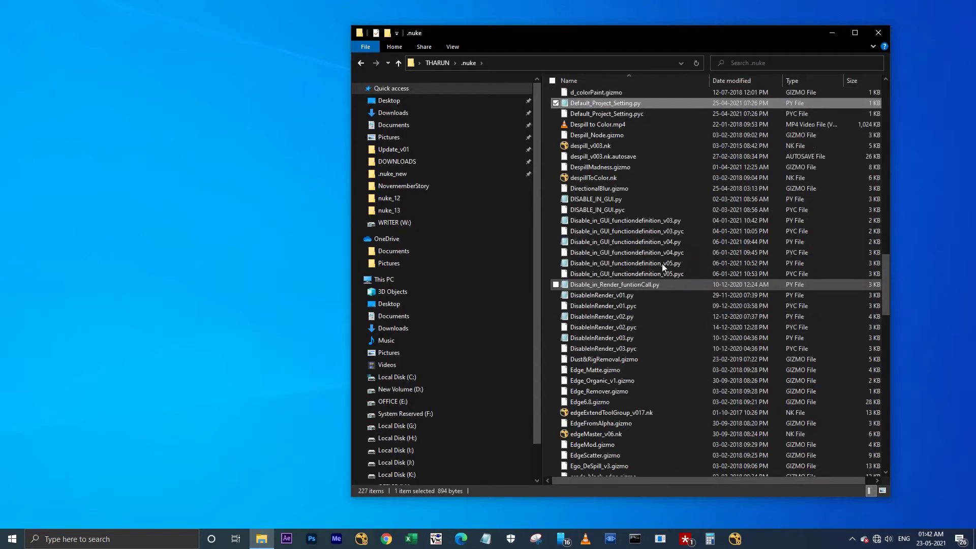
scroll(618, 258, down, 20)
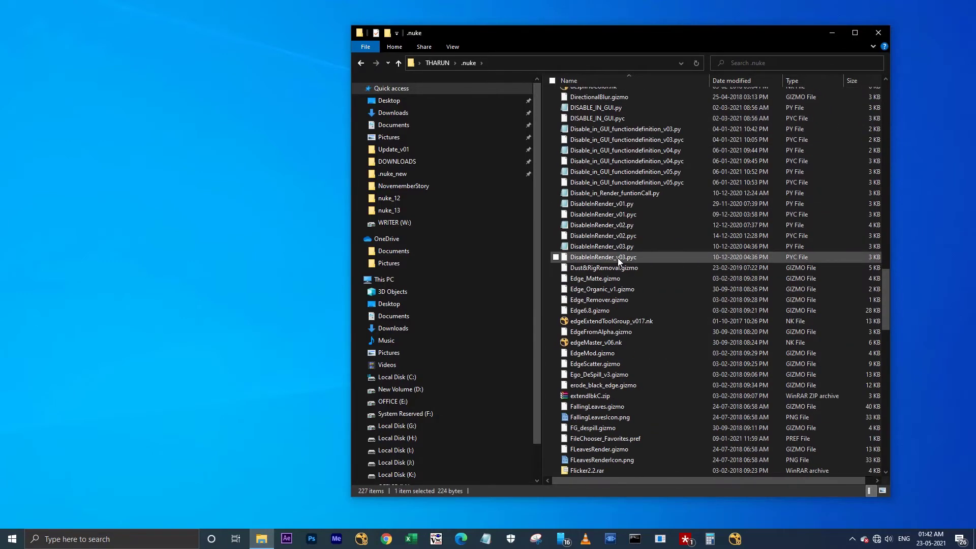
scroll(644, 303, down, 5)
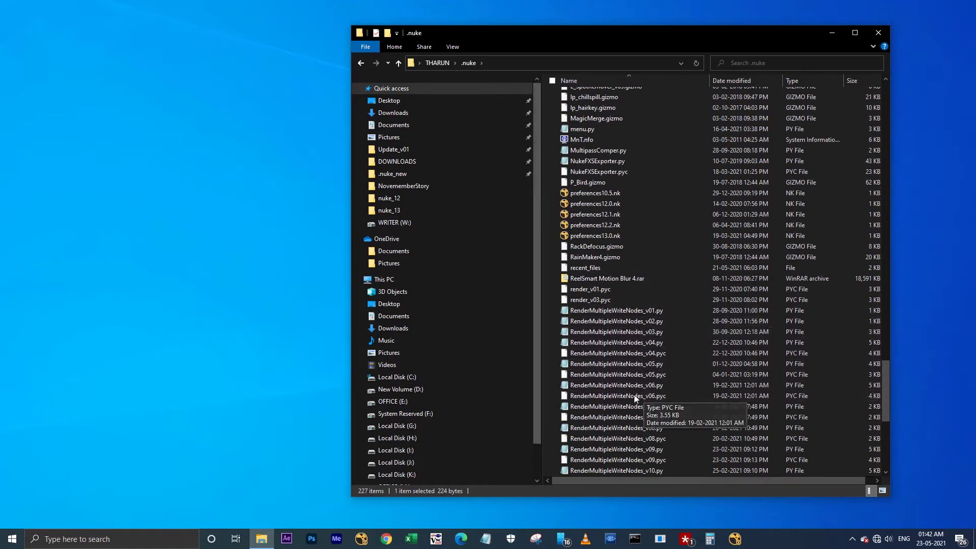
Launch NukeX 12.2v5
right_click(736, 540)
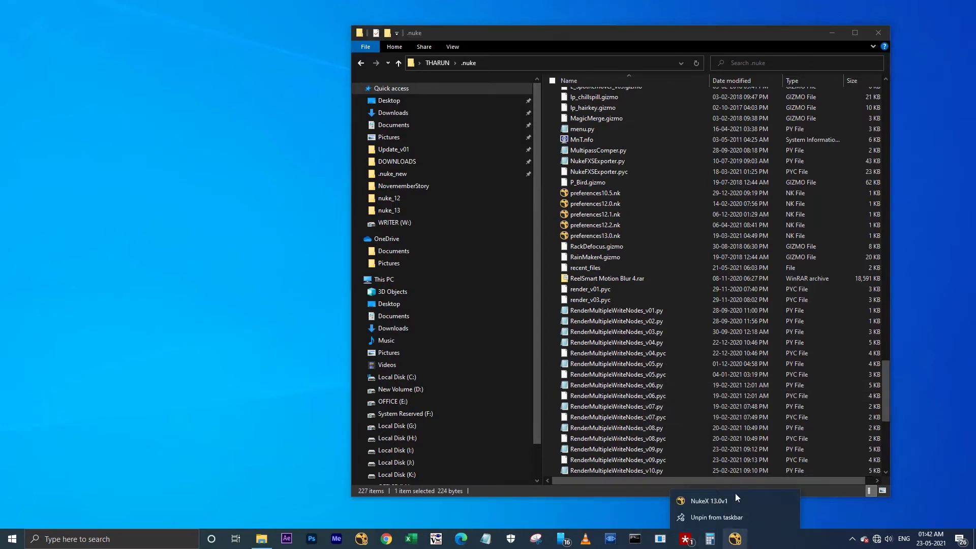
right_click(361, 539)
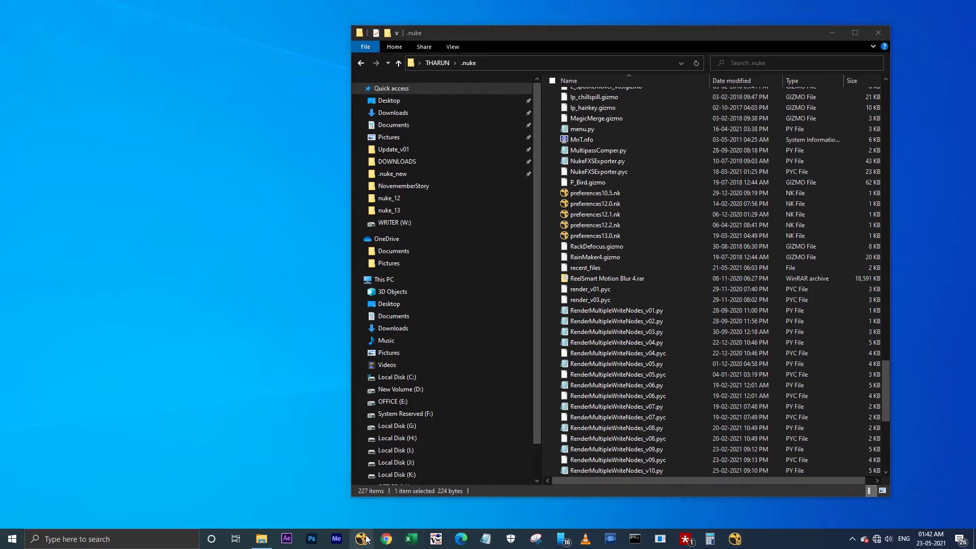
click(464, 510)
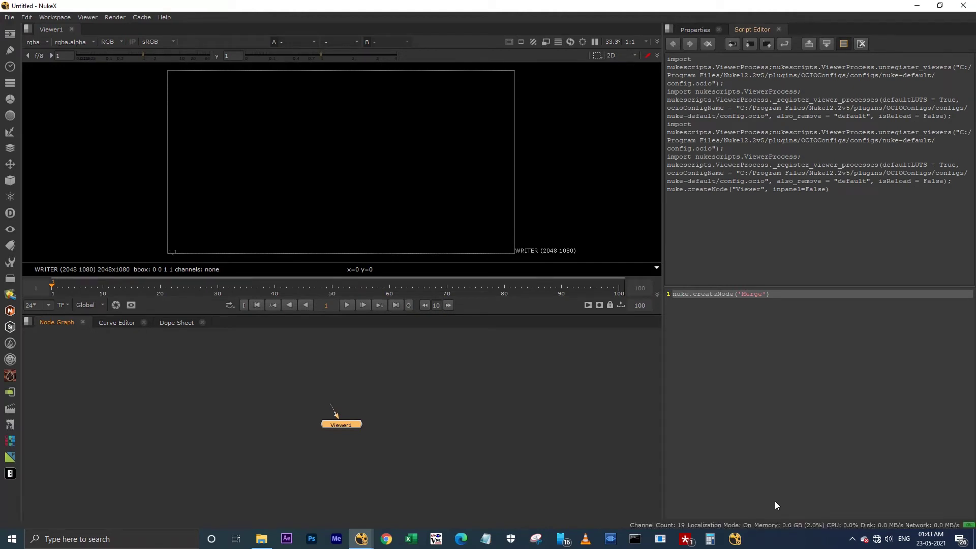
Check the NukeX version information and look at the custom plugin entries in the node toolbar
click(164, 16)
click(187, 115)
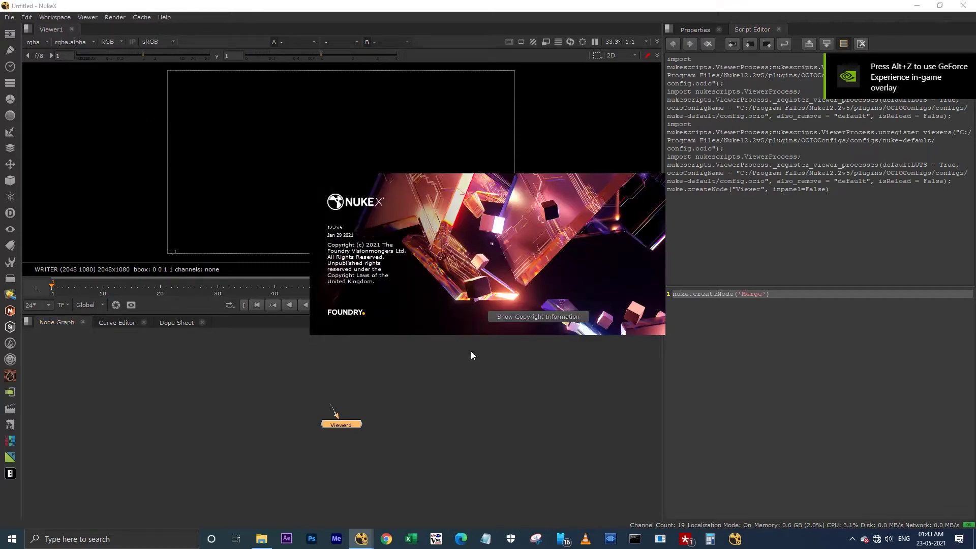
click(462, 338)
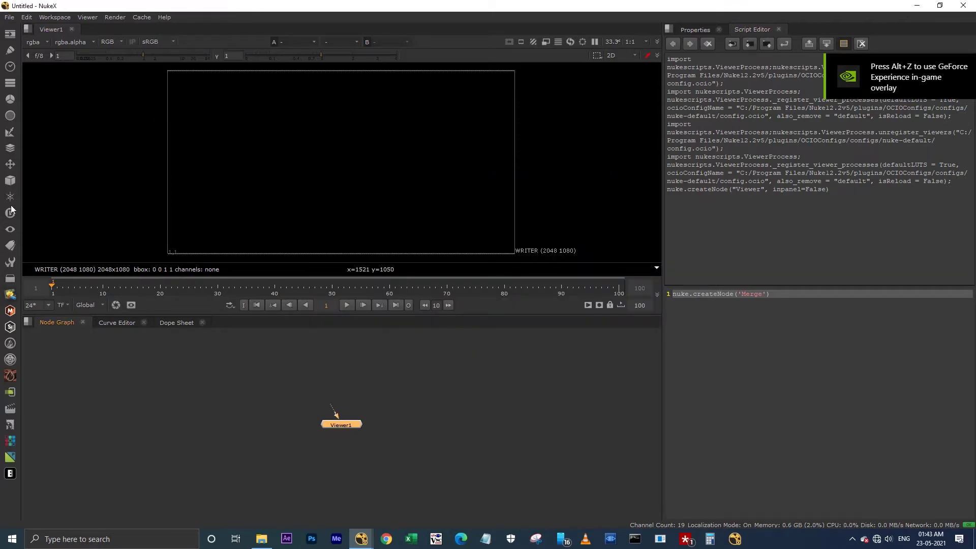
click(12, 410)
click(31, 382)
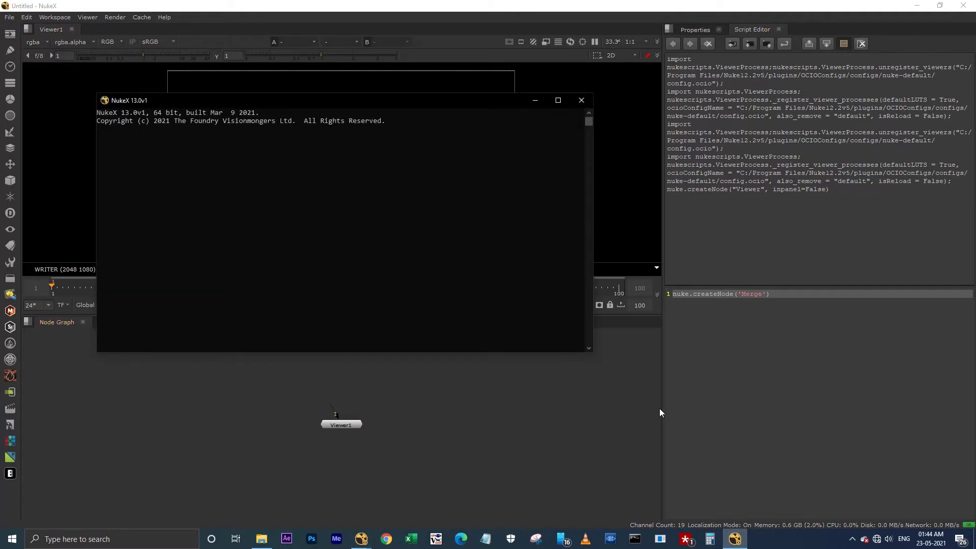
Minimise the NukeX 12.2v5 main window, the folder window and the NukeX 12.2v5 console, leaving the NukeX 13.0v1 console in view
click(917, 5)
click(834, 33)
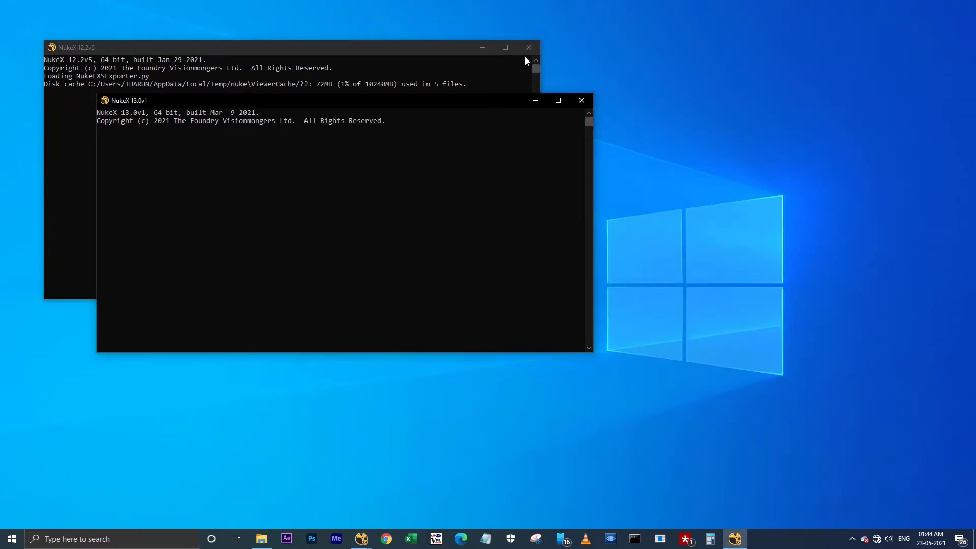
click(490, 46)
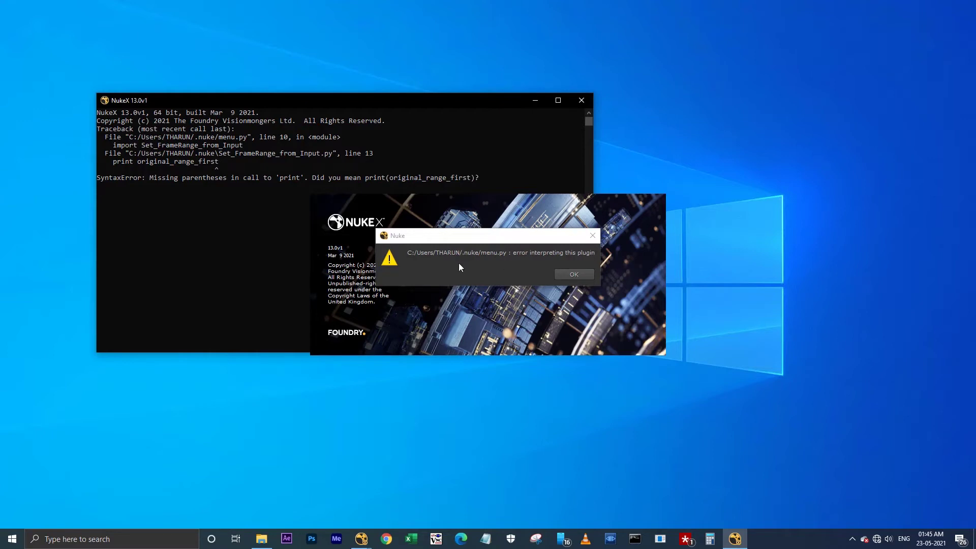
Dismiss the NukeX 13.0v1 startup error dialog and close the .nuke folder window
click(582, 277)
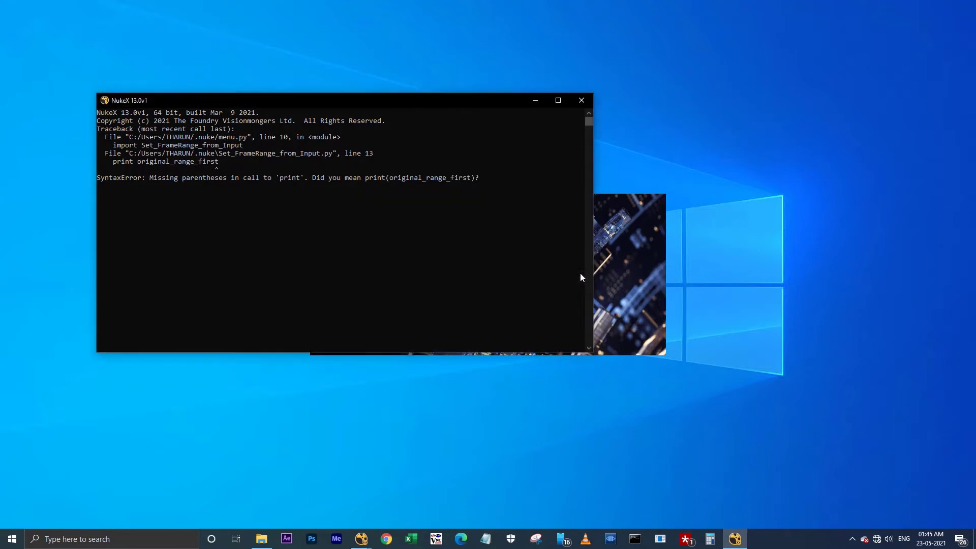
click(262, 539)
click(877, 33)
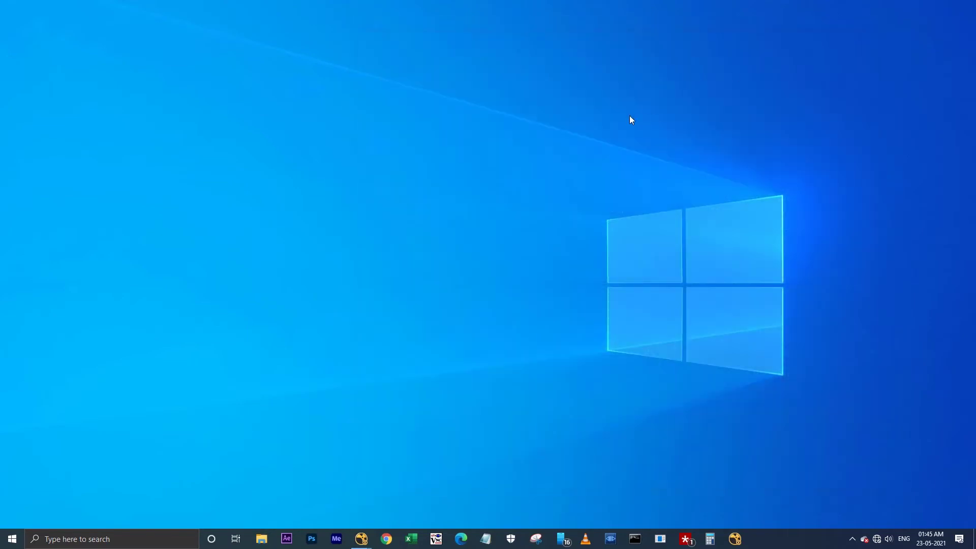
Reopen the .nuke folder with the Run command and locate it within the user's home directory
key(super+r)
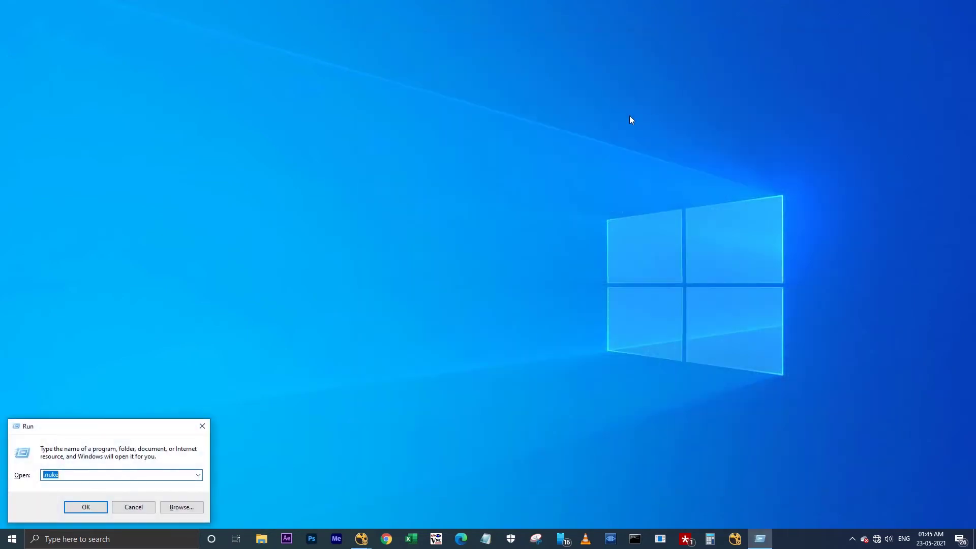
key(Return)
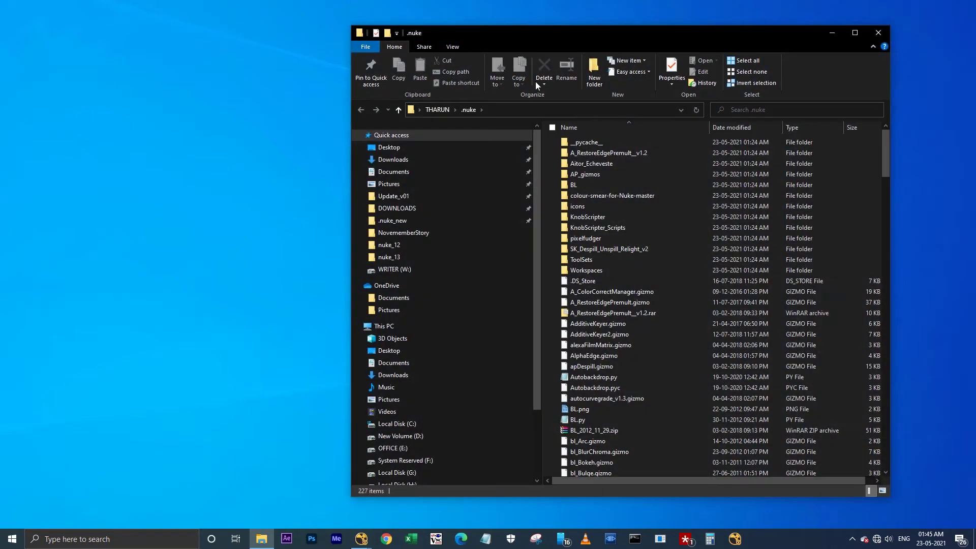
click(444, 108)
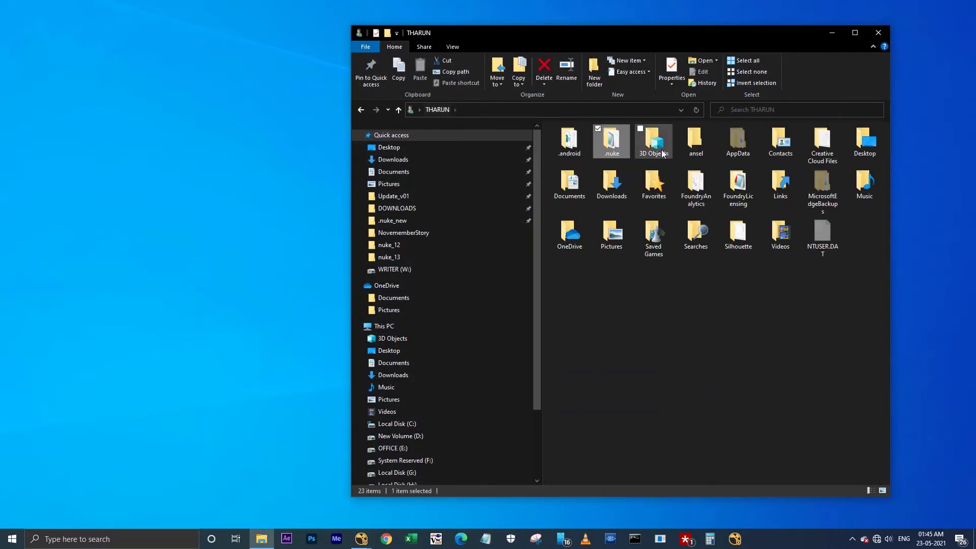
double_click(619, 145)
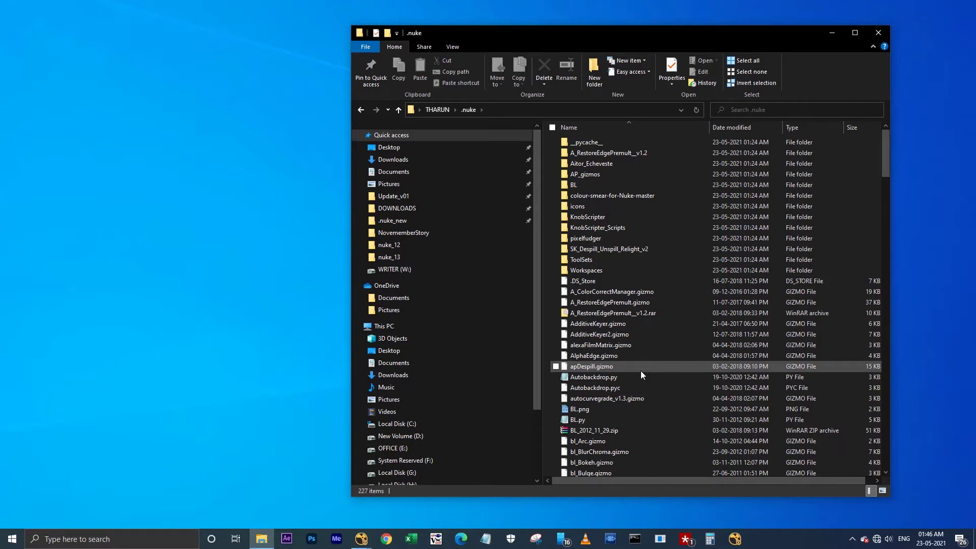
Cut all items in the .nuke folder and create a new subfolder there named nuke_12
key(ctrl+a)
right_click(628, 202)
click(667, 388)
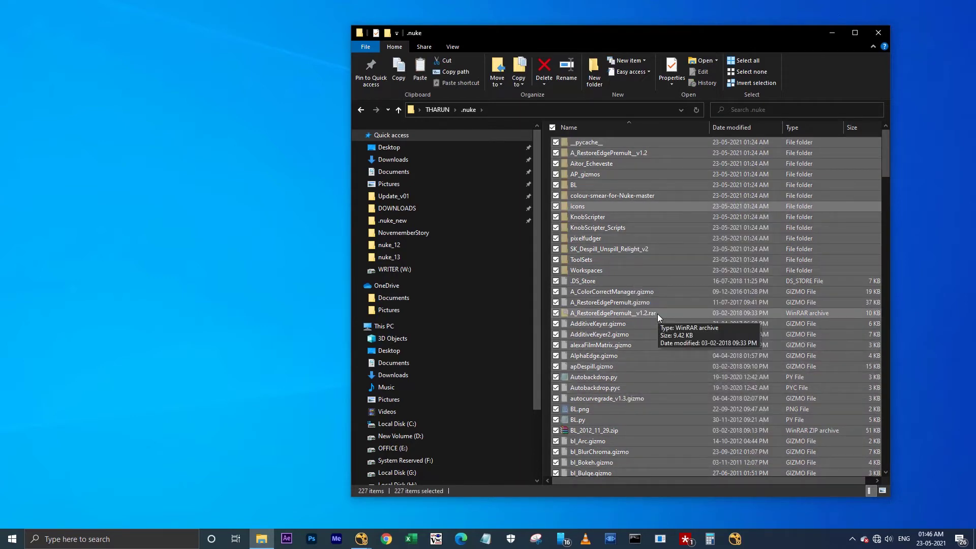
key(ctrl+shift+n)
text(nuke_12)
key(Return)
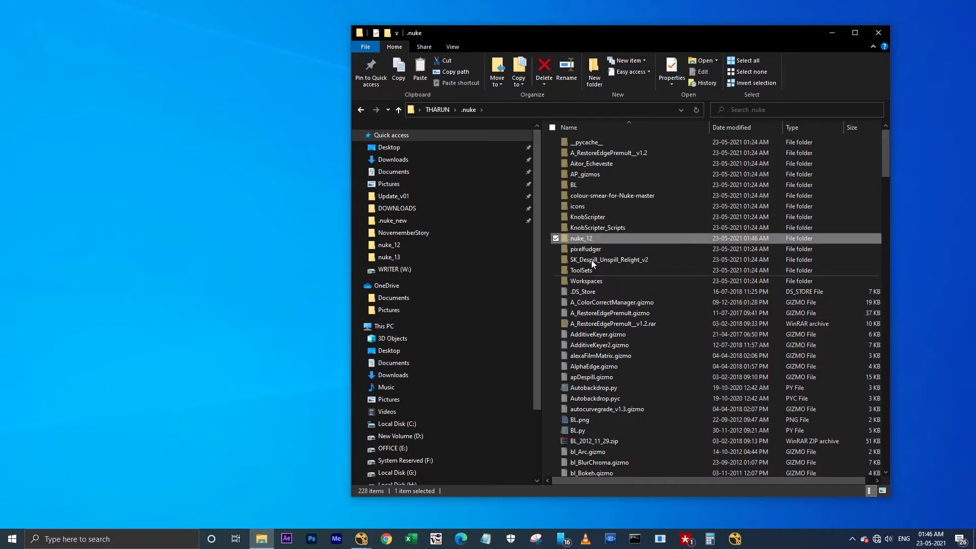
Paste the cut plugin files and folders into the nuke_12 folder
click(614, 229)
double_click(613, 239)
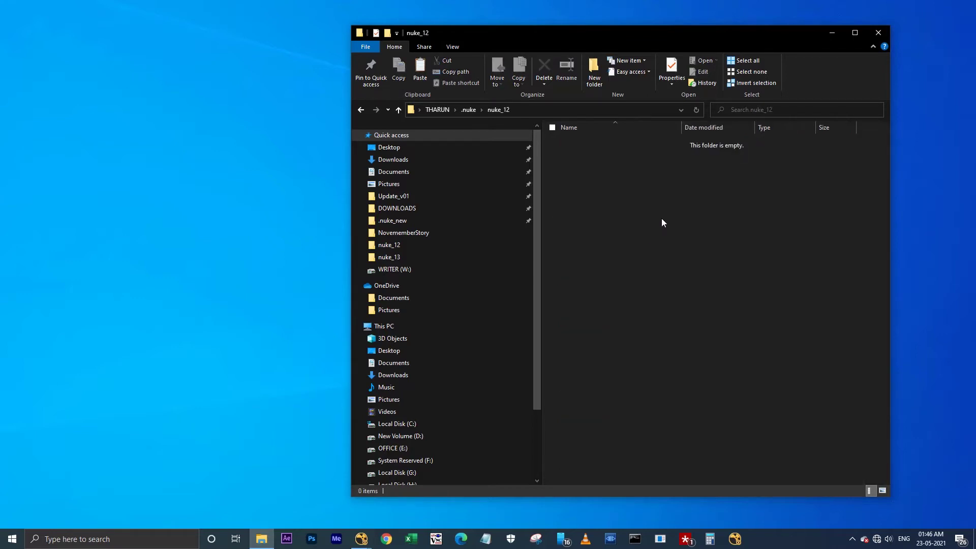
key(ctrl+v)
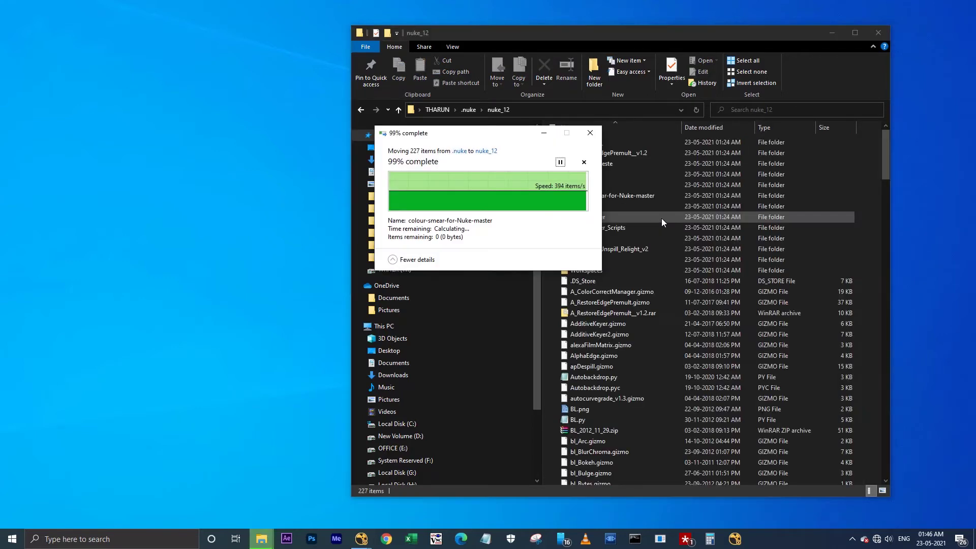
click(661, 218)
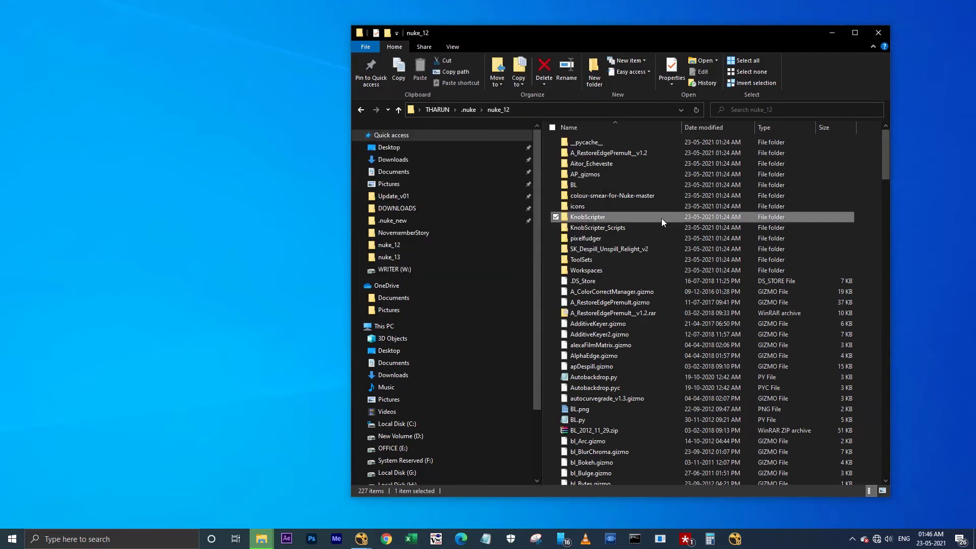
Go back through the home directory and .nuke folder to check the moved files inside nuke_12
click(466, 110)
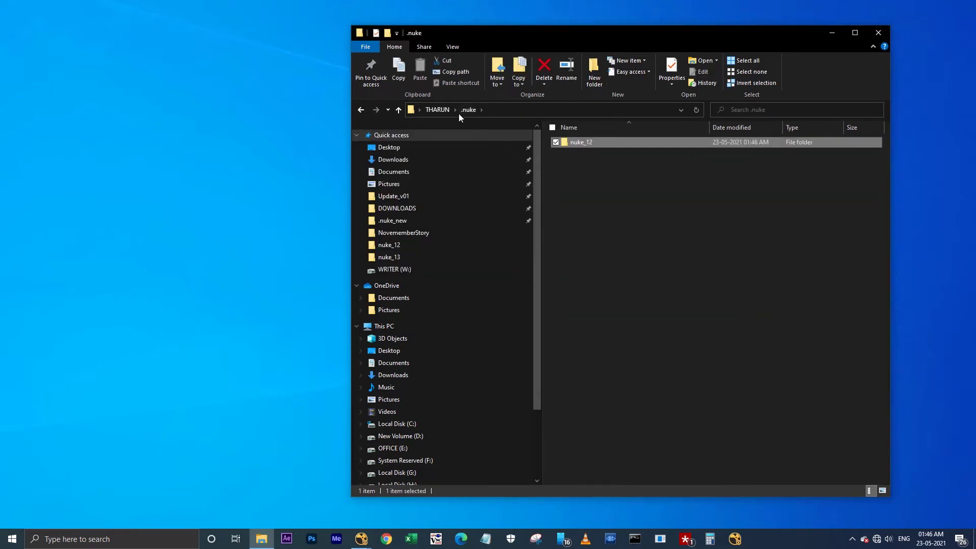
click(438, 110)
double_click(624, 148)
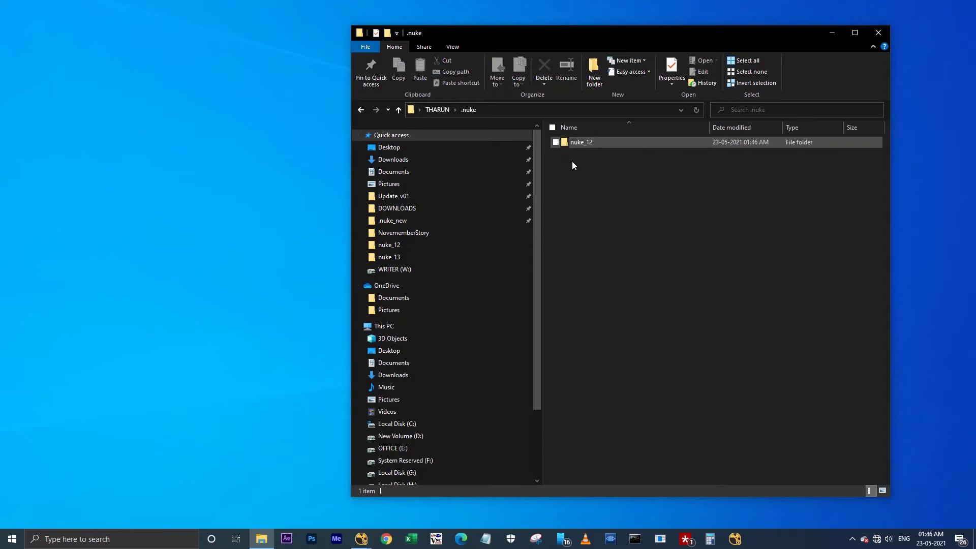
double_click(596, 142)
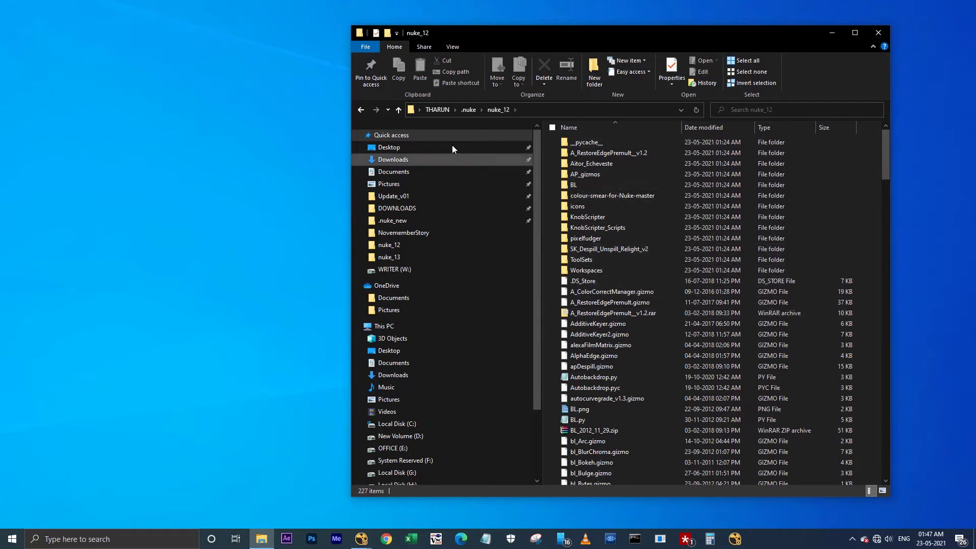
Create a second subfolder named nuke_13 in the .nuke folder
click(468, 109)
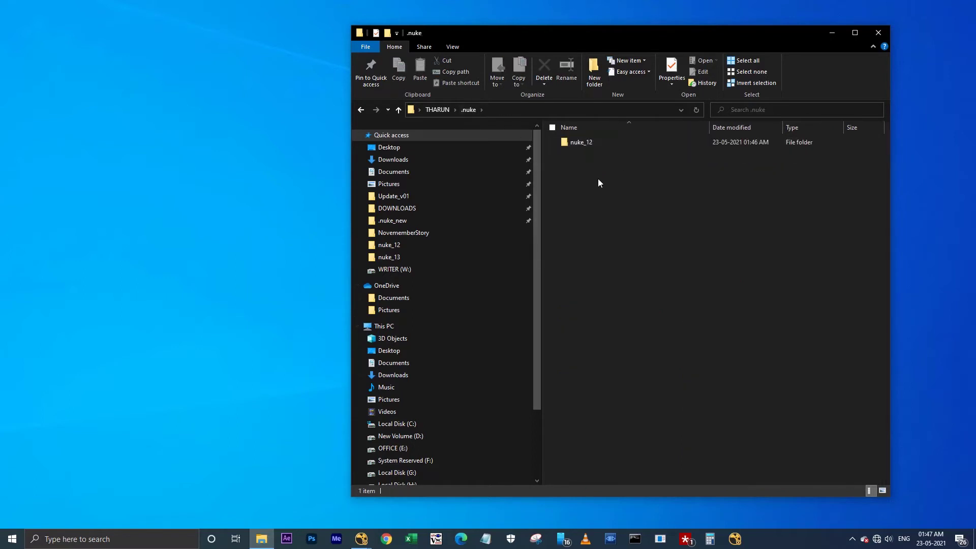
key(ctrl+shift+n)
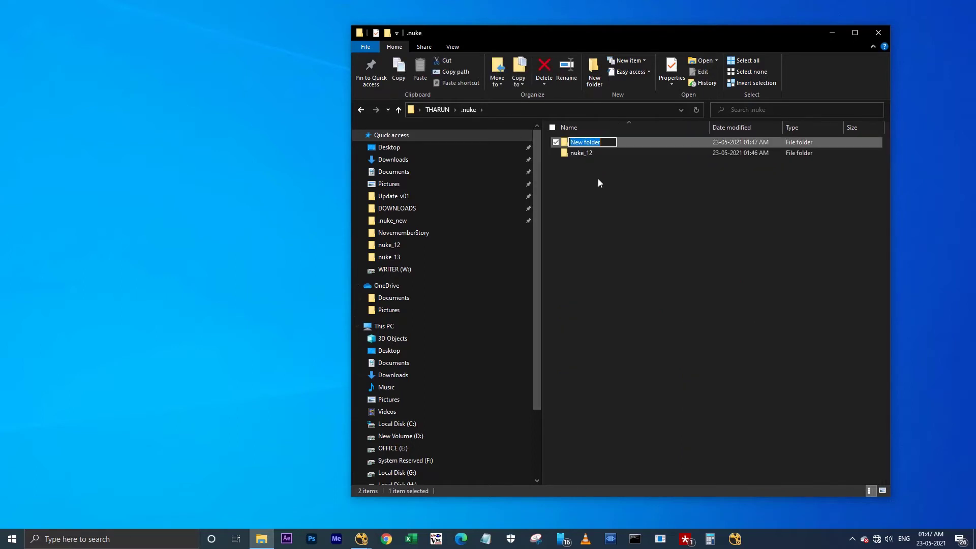
text(nuke_13)
key(Return)
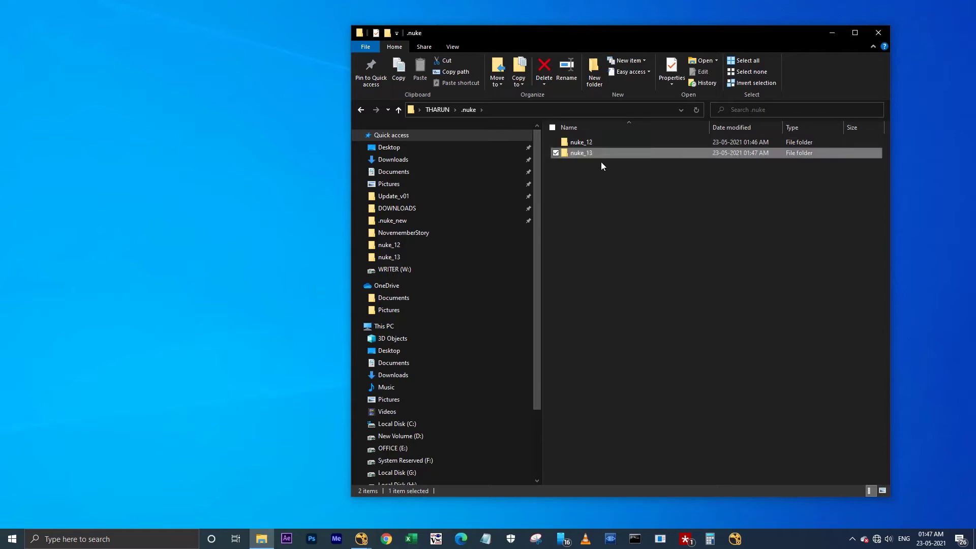
Inspect the contents of the nuke_13 and nuke_12 folders
double_click(603, 152)
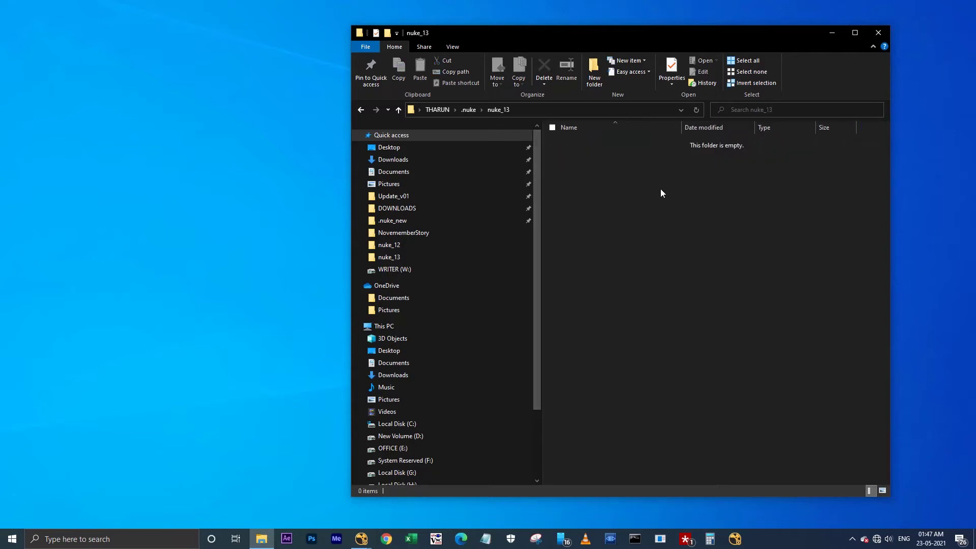
key(alt+Left)
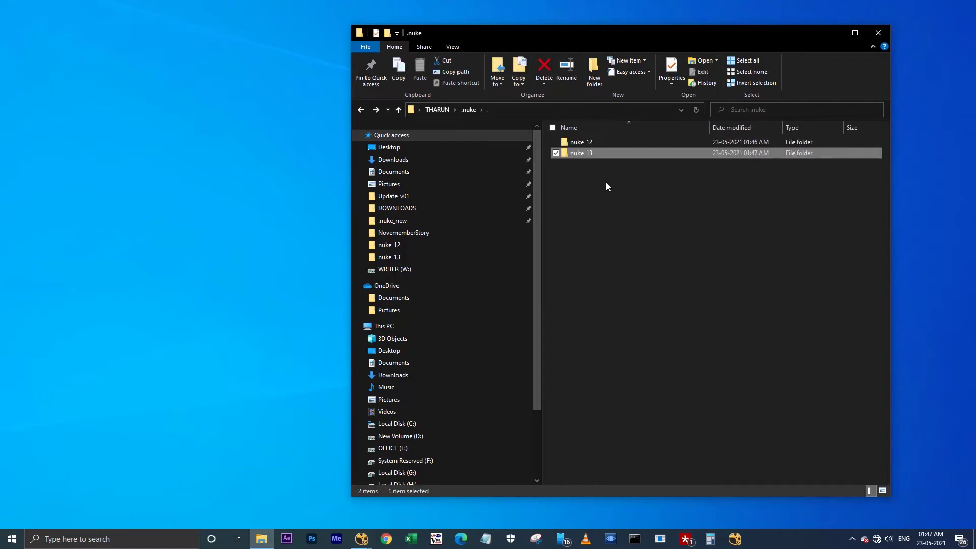
click(606, 186)
double_click(582, 142)
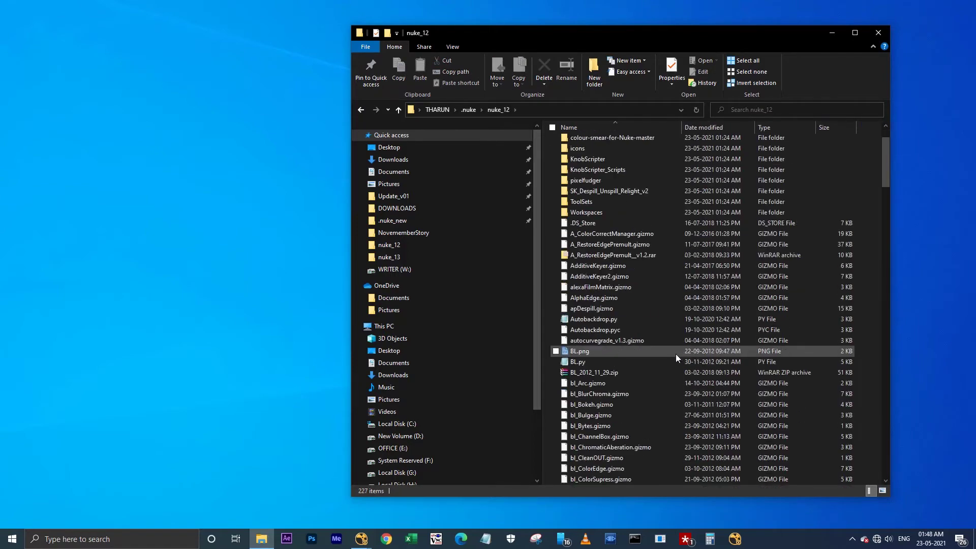
Look through the gizmo and Python files in the nuke_12 folder
scroll(675, 353, down, 20)
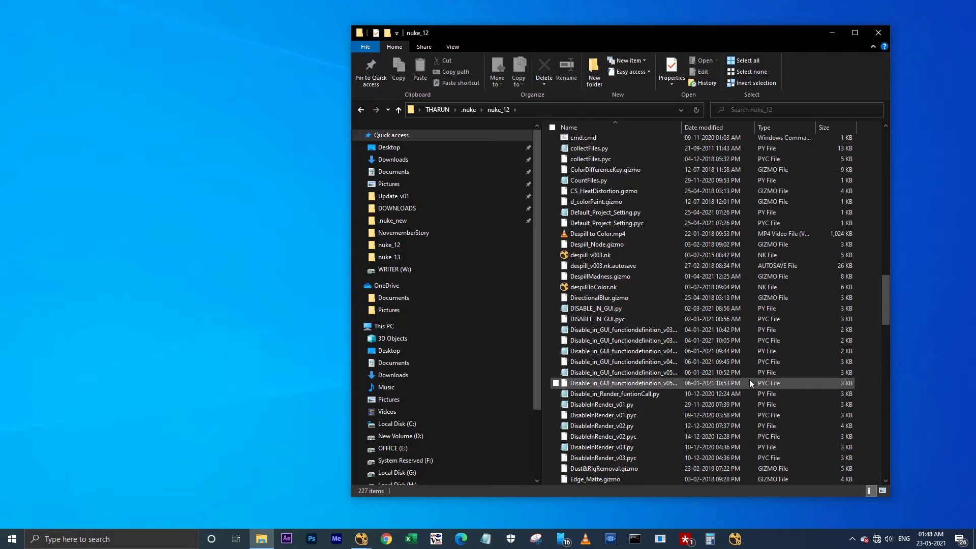
scroll(750, 383, up, 5)
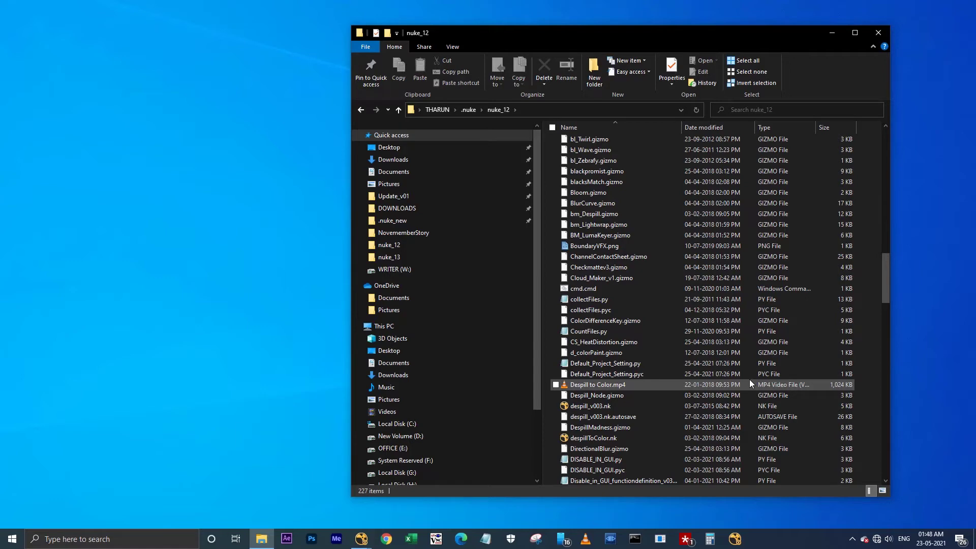
scroll(749, 384, up, 3)
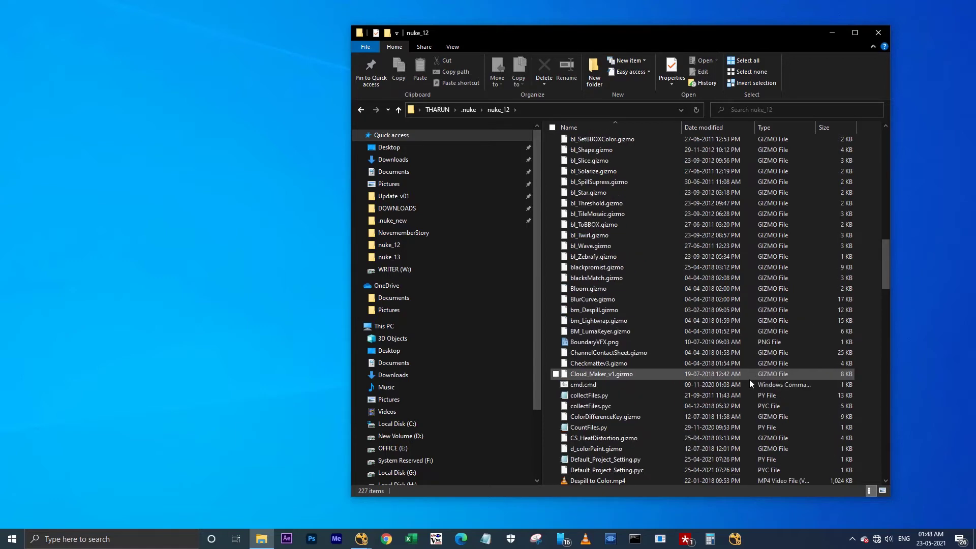
scroll(750, 383, up, 1)
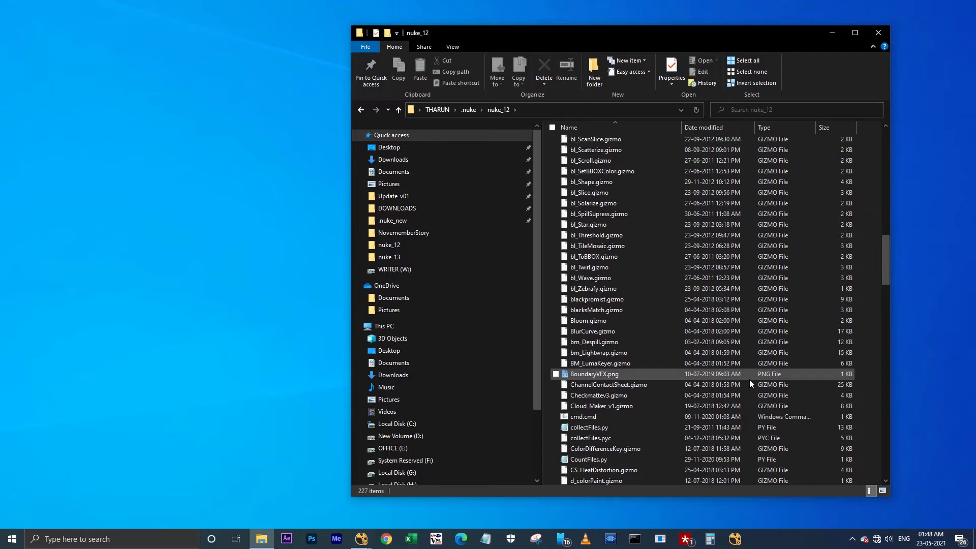
click(668, 225)
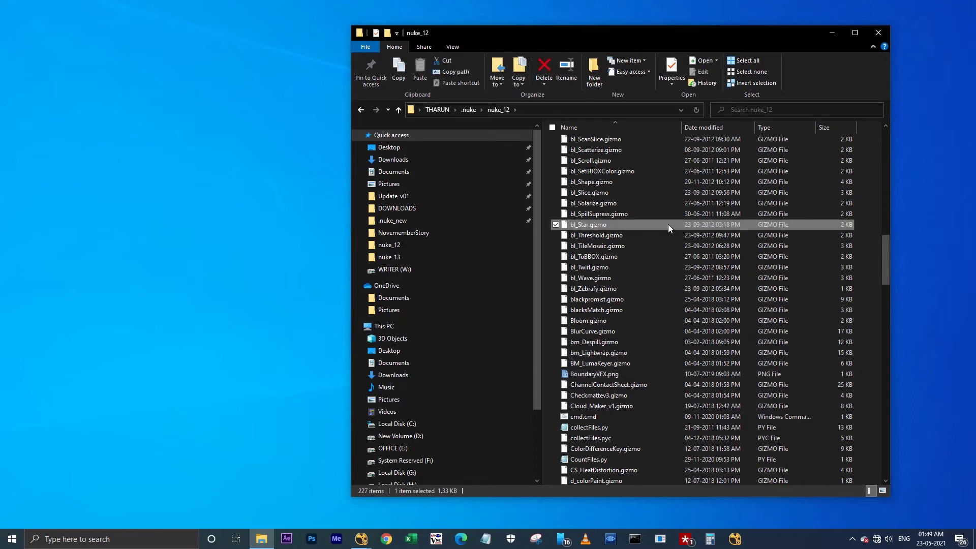
Go back to the .nuke folder and create a new text document there renamed as init.py
key(BackSpace)
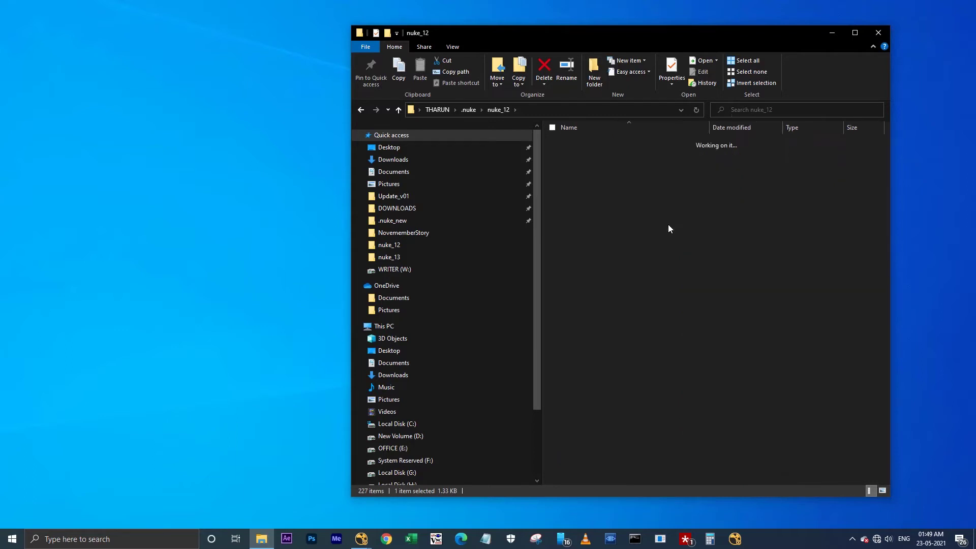
right_click(617, 187)
mouse_move(676, 331)
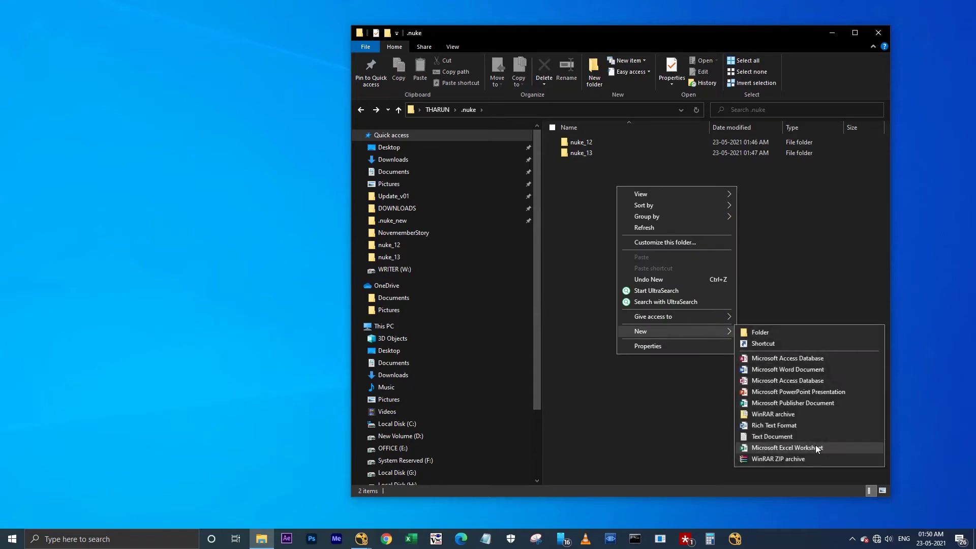
click(796, 437)
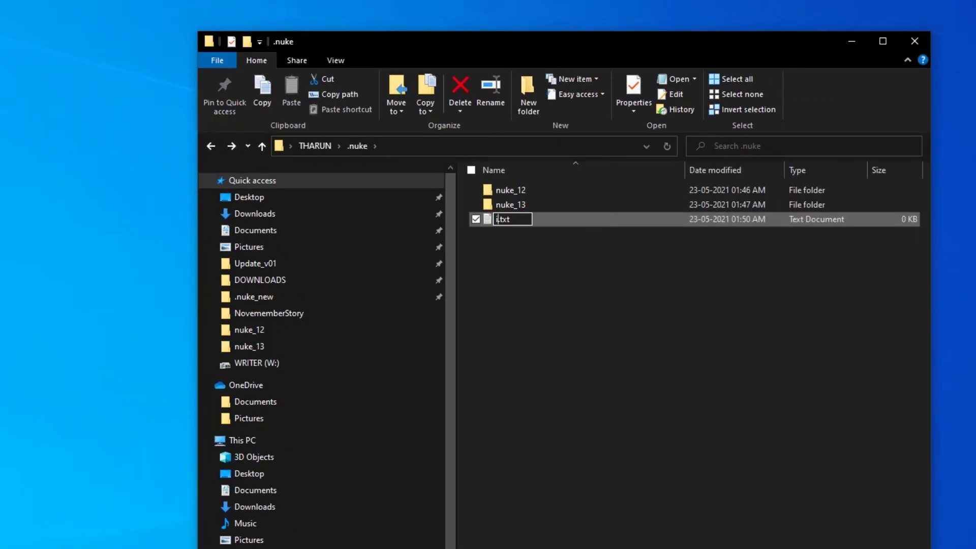
text(nit.py)
key(Delete)
key(Delete)
key(Delete)
key(Delete)
key(Return)
key(Return)
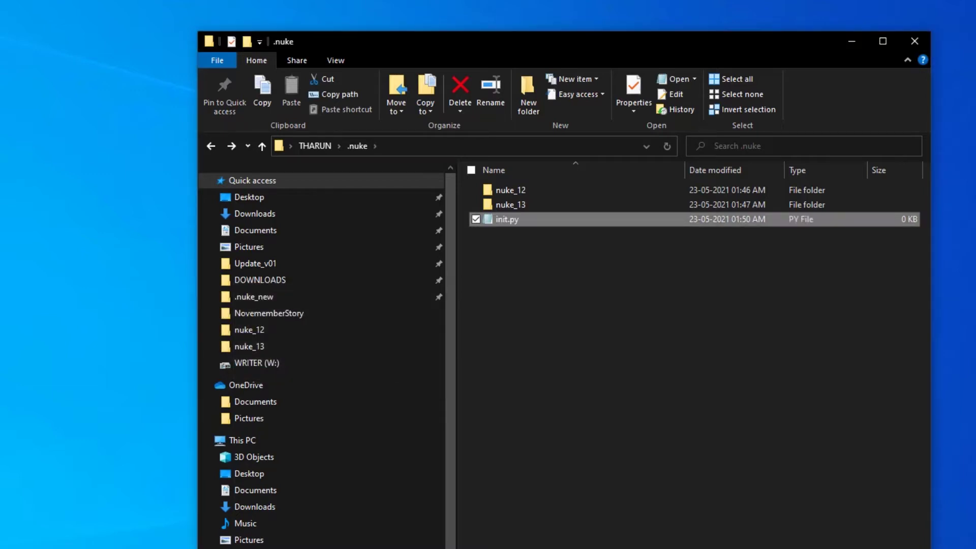
Open init.py in Notepad and place its window so the .nuke file list stays in view
drag(604, 49, 494, 49)
click(546, 350)
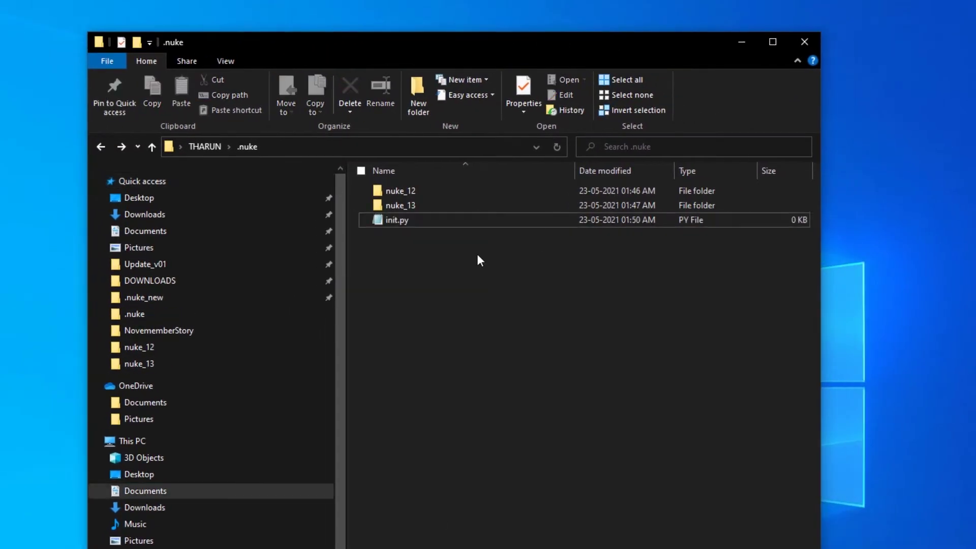
double_click(453, 221)
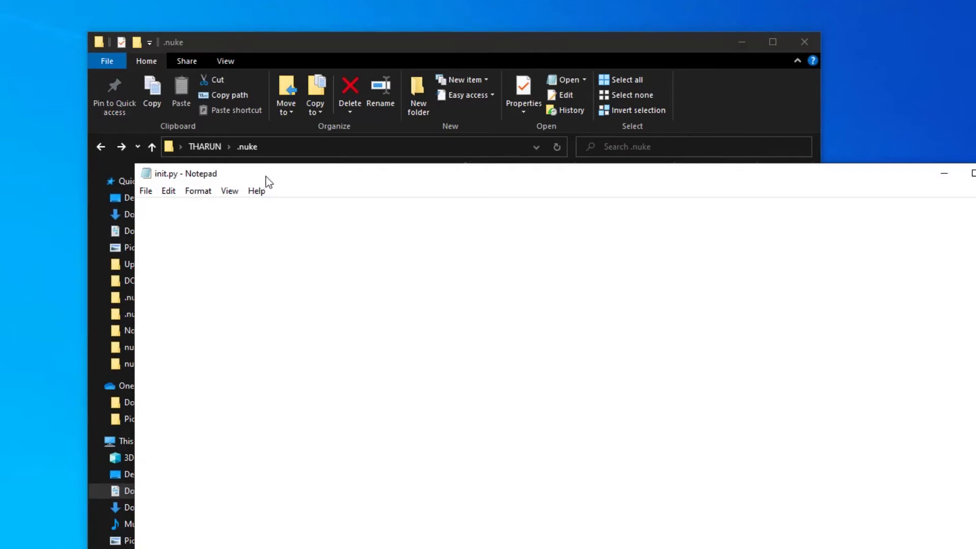
drag(265, 176, 414, 270)
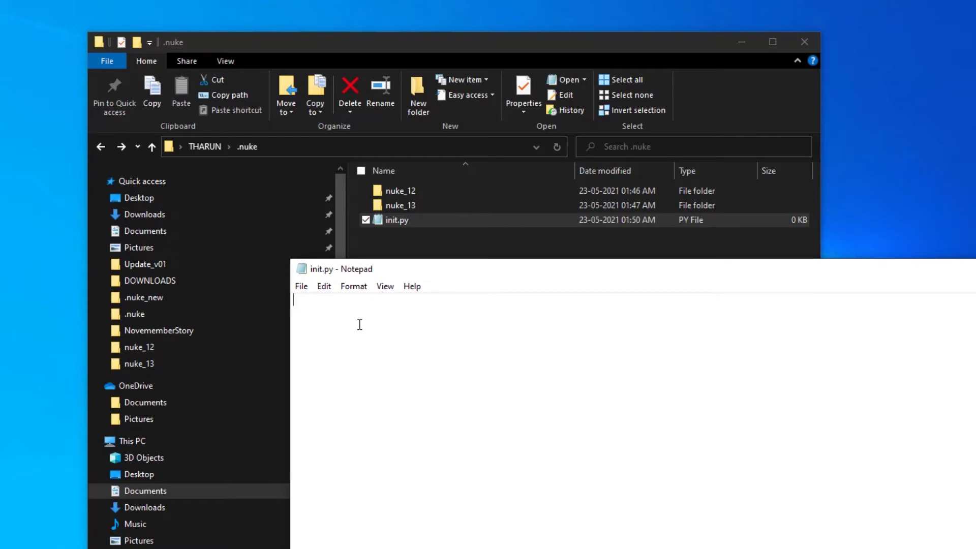
Write the condition "if nuke.NUKE_VERSION_MAJOR <= 12:" as the first line of init.py
text(if nuke.)
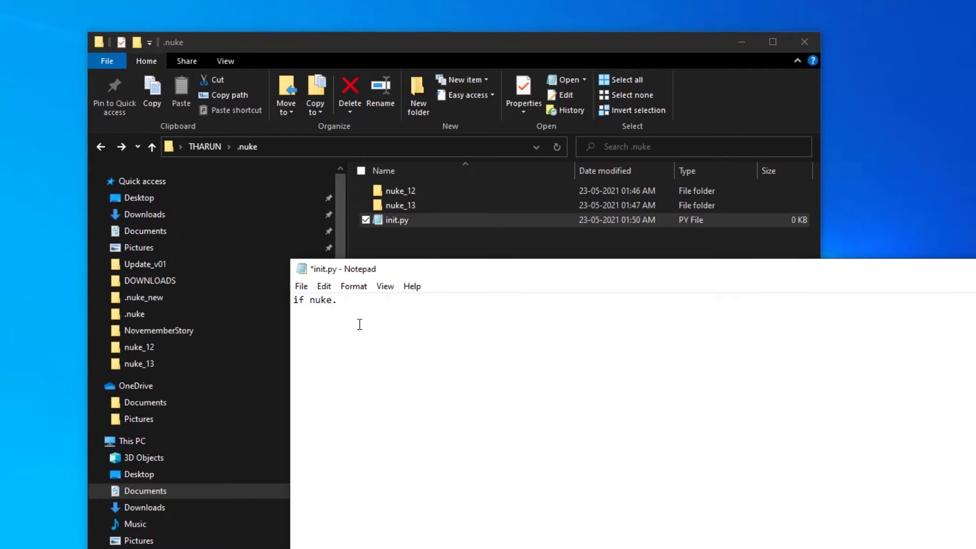
text(NUKE_VERSION_MAJO)
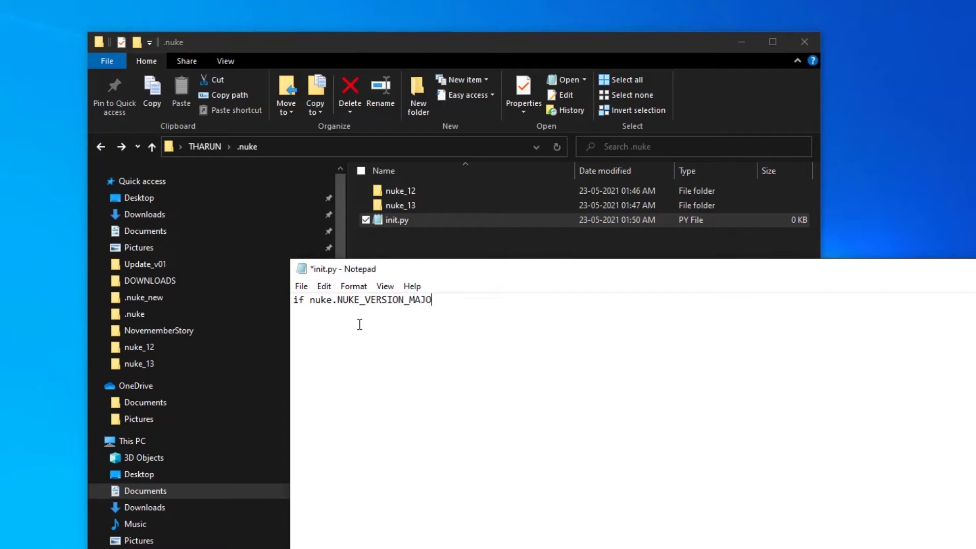
text(R <= 12:)
key(Return)
Add the indented line nuke.pluginAddPath('nuke_12') under the if condition
text(nuk)
key(BackSpace)
key(BackSpace)
key(BackSpace)
text(nuke.pluginAddP)
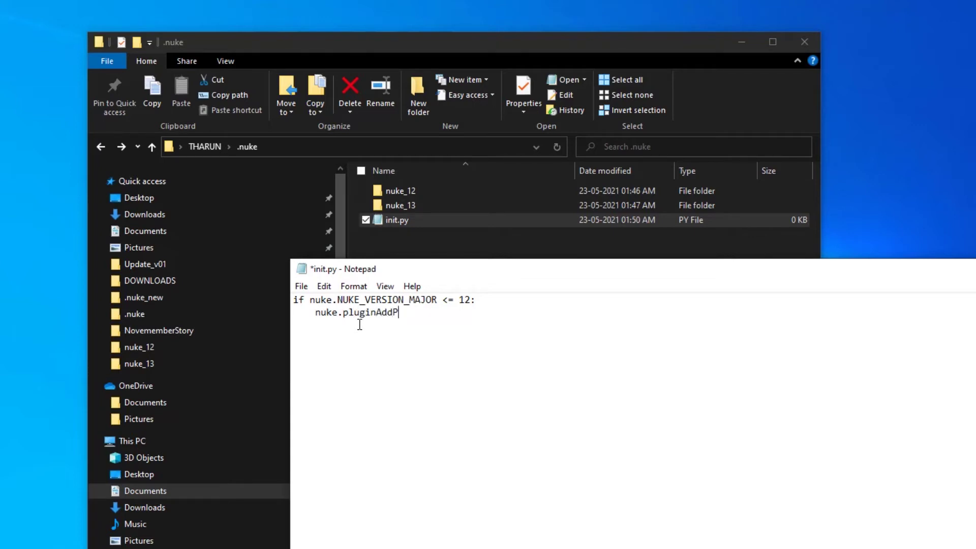
text(ath)
text(())
text('nuke)
text(_12)
text())
key(BackSpace)
text(')
key(End)
Copy nuke.NUKE_VERSION_MAJOR from init.py and run it in Nuke's Script Editor to check the version value
drag(438, 299, 309, 300)
key(ctrl+c)
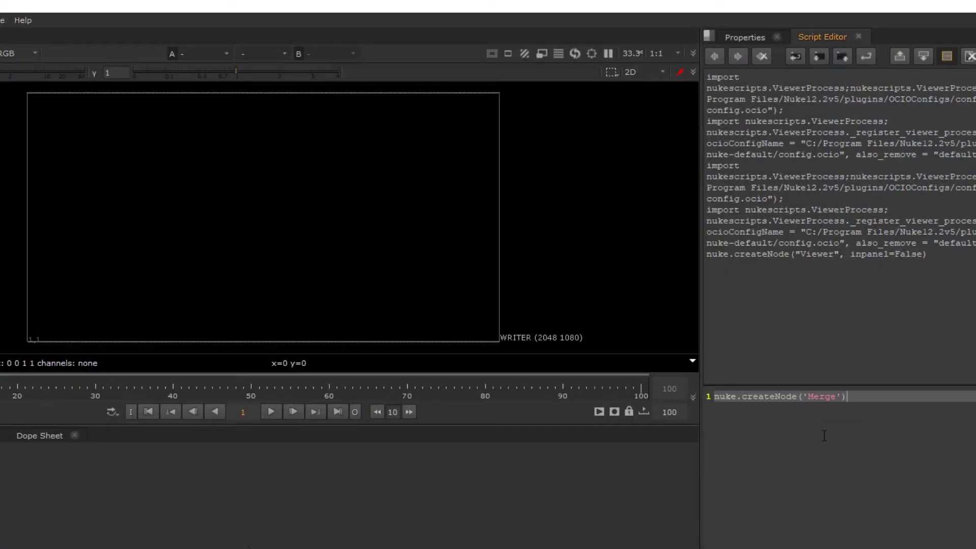
key(ctrl+a)
key(ctrl+v)
key(ctrl+Return)
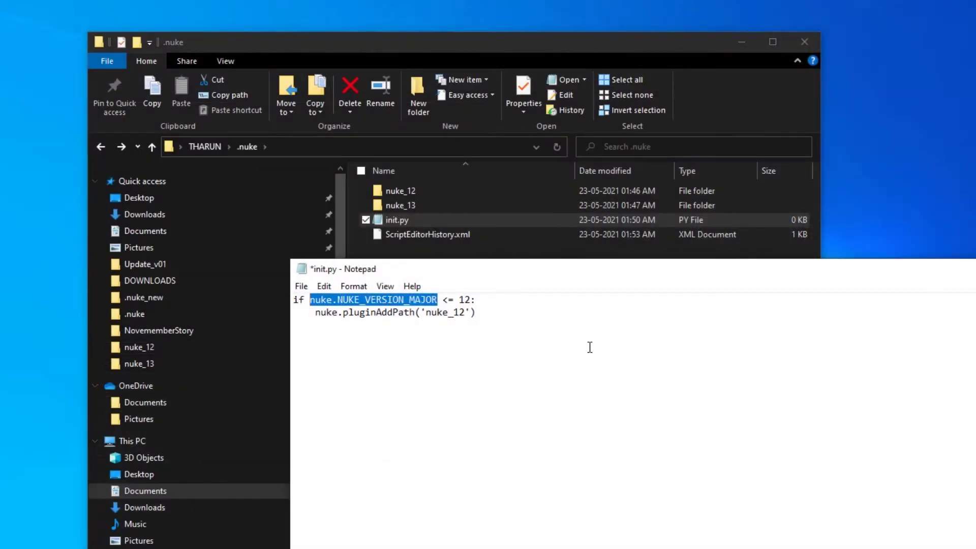
Add an else branch containing nuke.pluginAddPath('nuke_13') below the nuke_12 line and save init.py
click(502, 310)
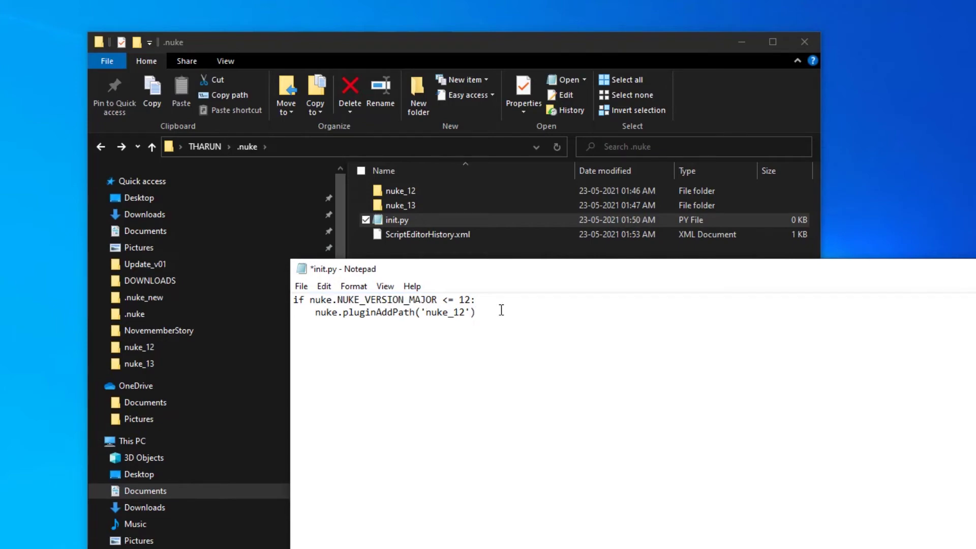
key(Return)
text(else:)
drag(492, 313, 284, 309)
key(ctrl+c)
click(312, 347)
key(ctrl+v)
drag(467, 336, 462, 336)
text(3)
click(500, 341)
key(ctrl+s)
Review the version number in the if condition and the nuke_13 path line in init.py
click(465, 300)
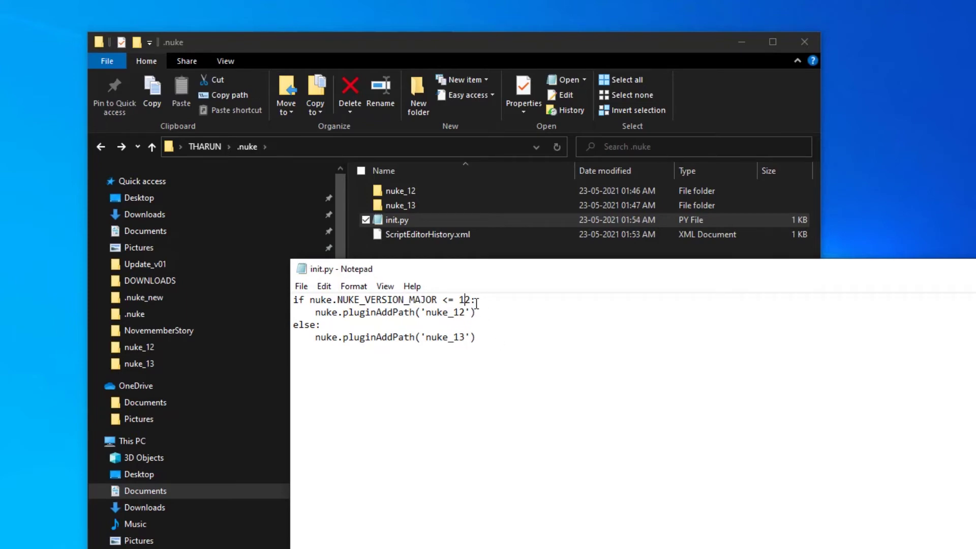
double_click(465, 300)
click(477, 300)
drag(478, 339, 315, 336)
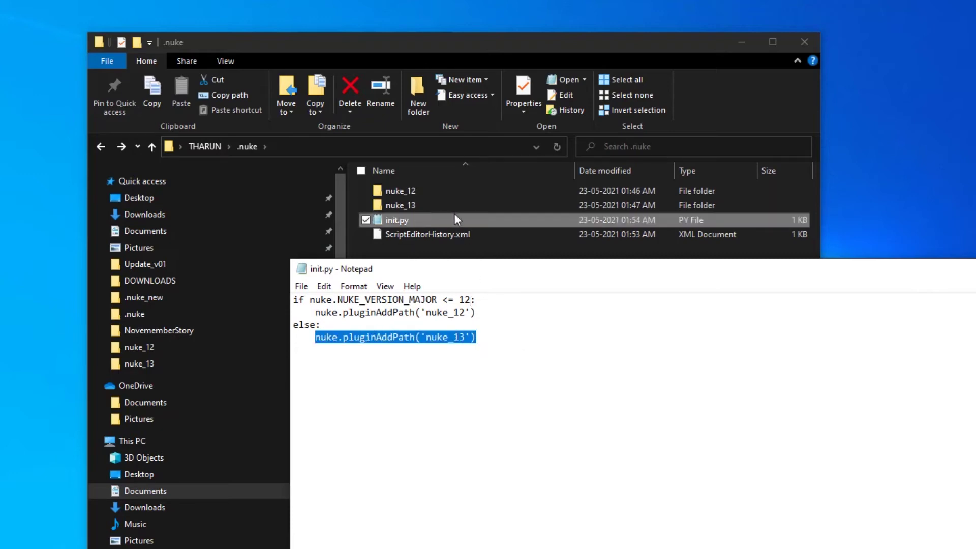
click(508, 339)
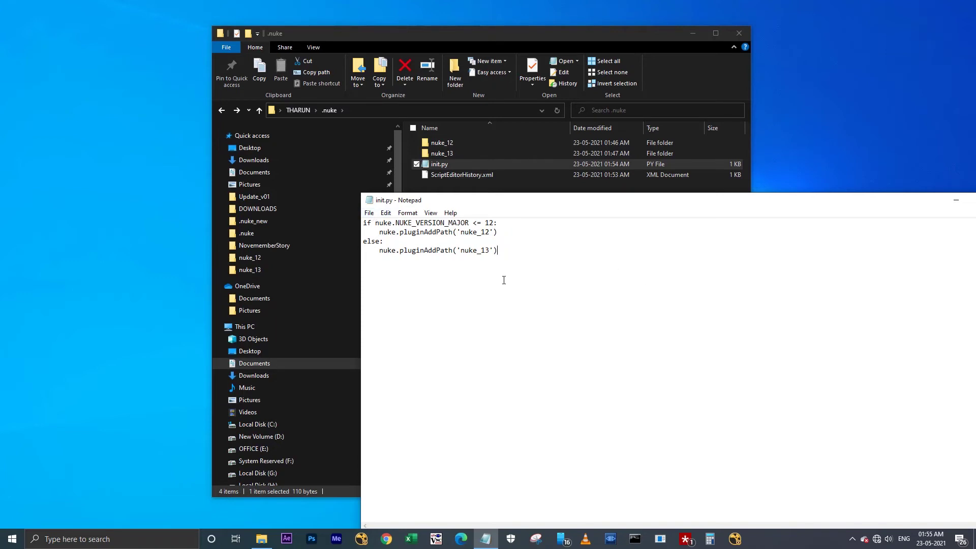
Close the init.py file in Notepad and return to the .nuke folder
drag(915, 200, 640, 210)
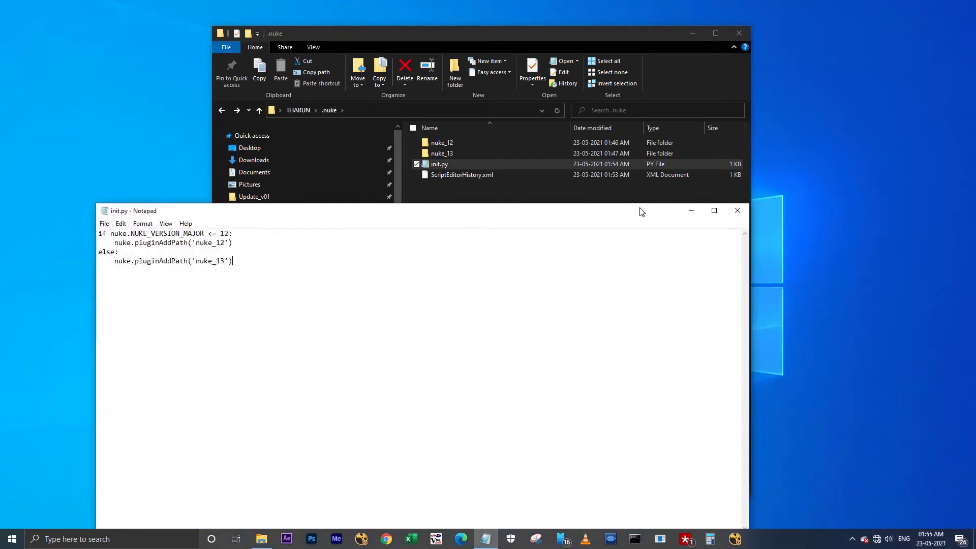
click(741, 212)
click(512, 224)
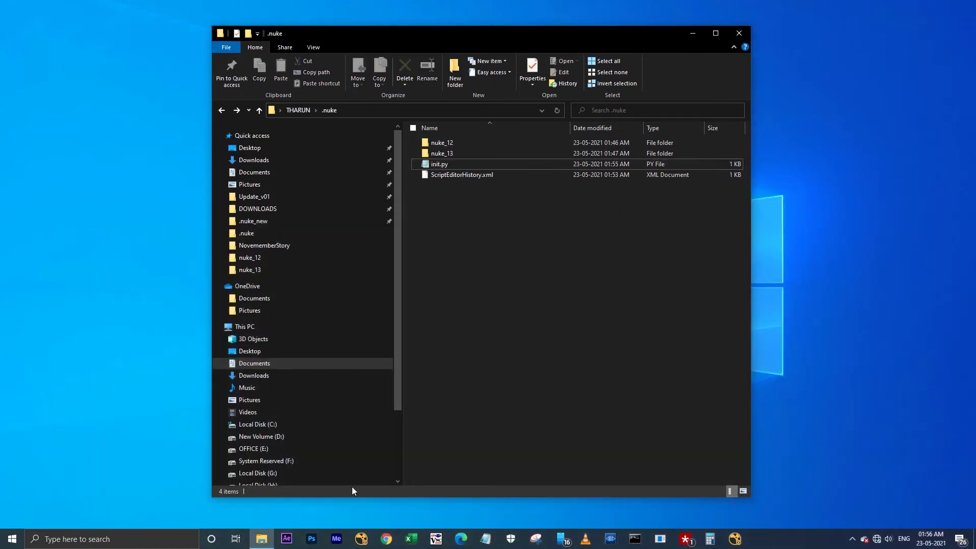
Launch NukeX 12.2v5 to test the setup, agree to submit usage statistics, and return to the .nuke folder
click(360, 541)
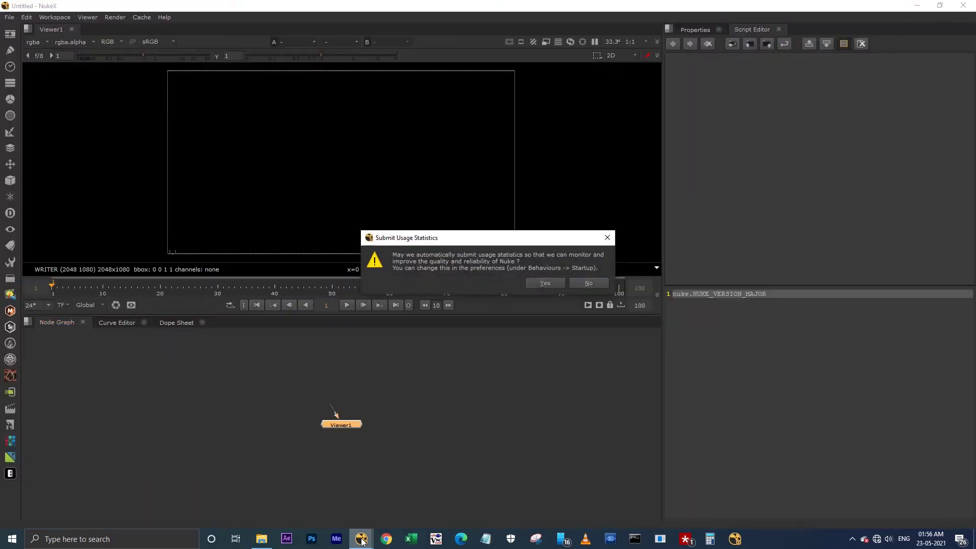
click(547, 283)
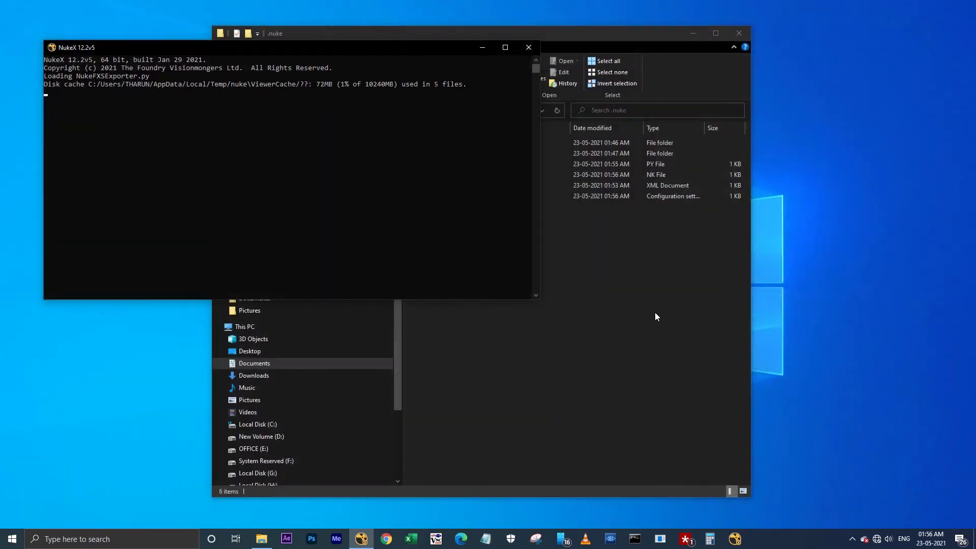
click(654, 311)
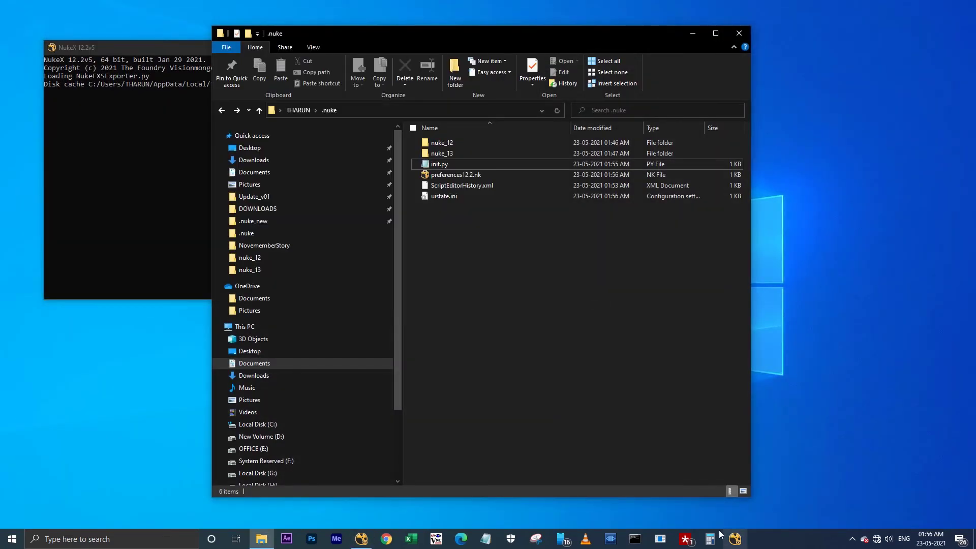
Launch NukeX 13.0v1 to test the setup, agree to submit usage statistics, and close it
right_click(735, 539)
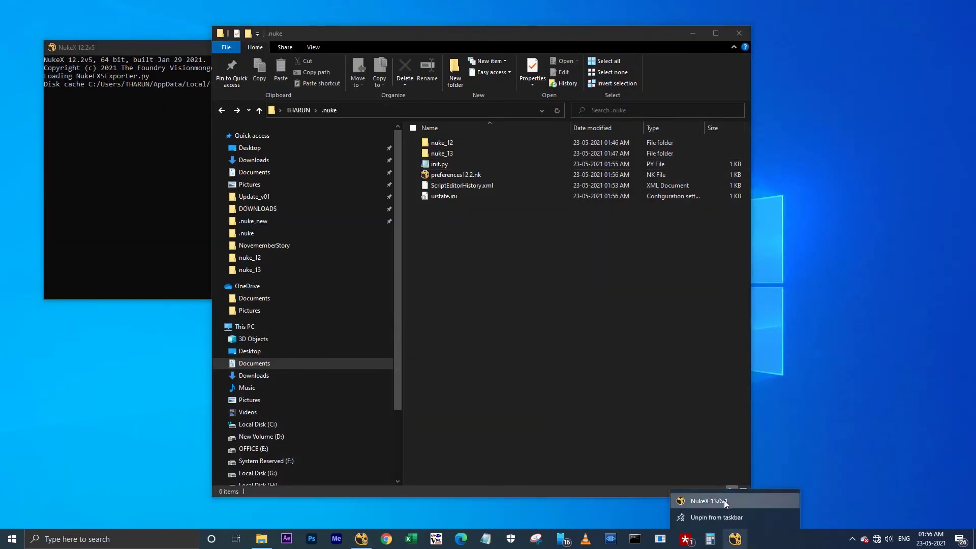
click(726, 502)
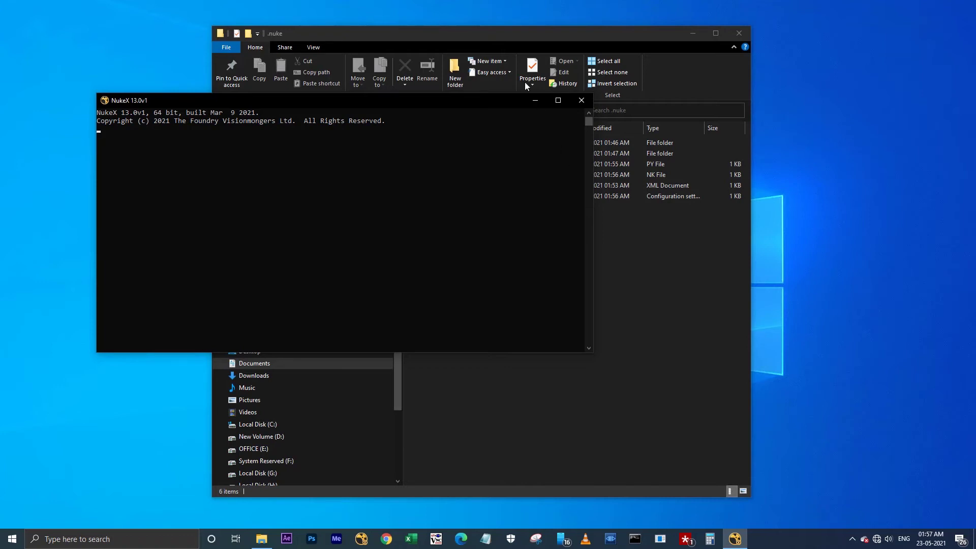
drag(511, 35, 685, 28)
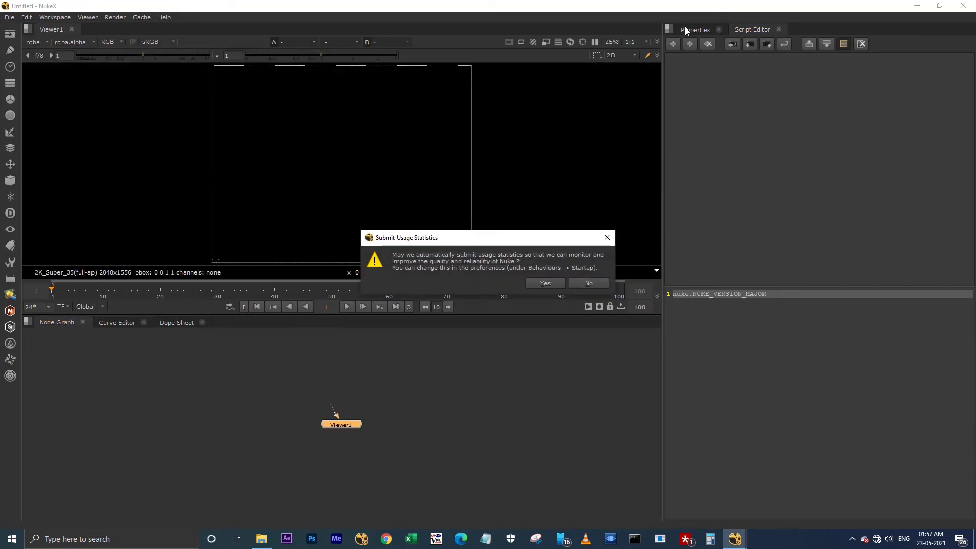
click(550, 285)
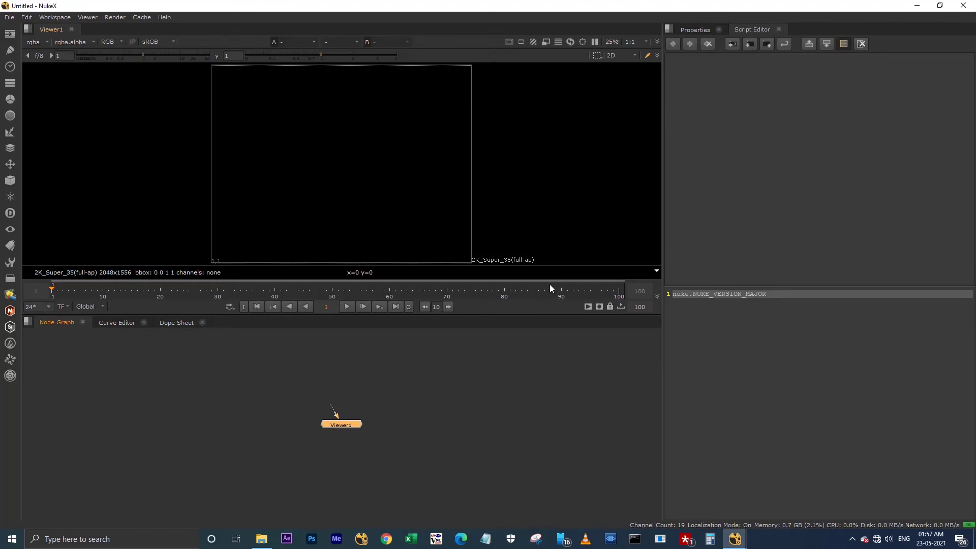
click(963, 5)
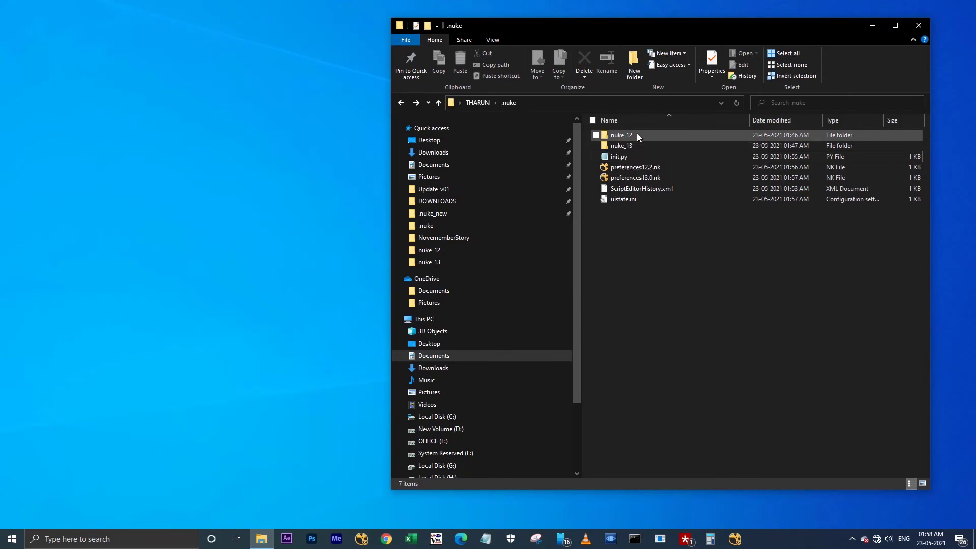
Open the nuke_12 folder in a maximized window and locate its menu.py and init.py files
double_click(636, 134)
double_click(609, 26)
click(357, 359)
text(menu)
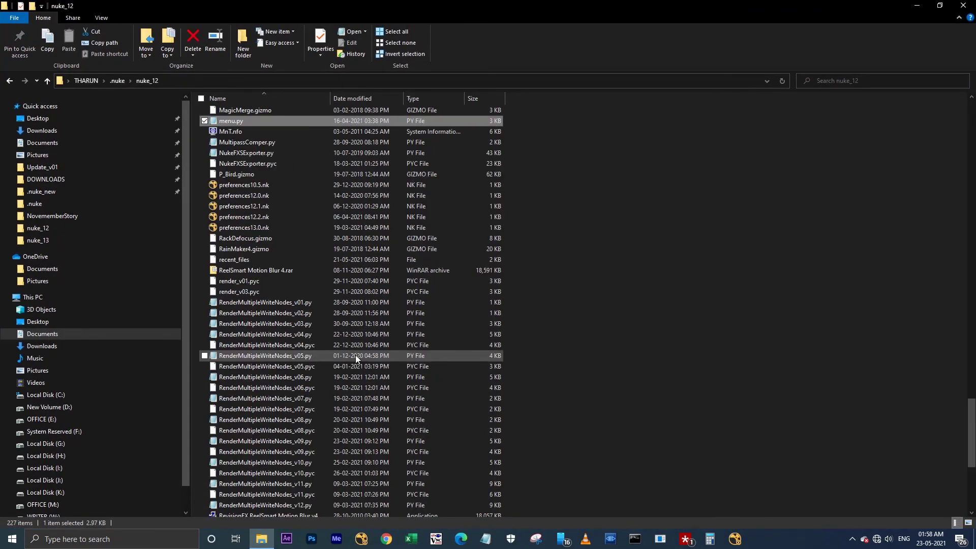
scroll(233, 145, up, 2)
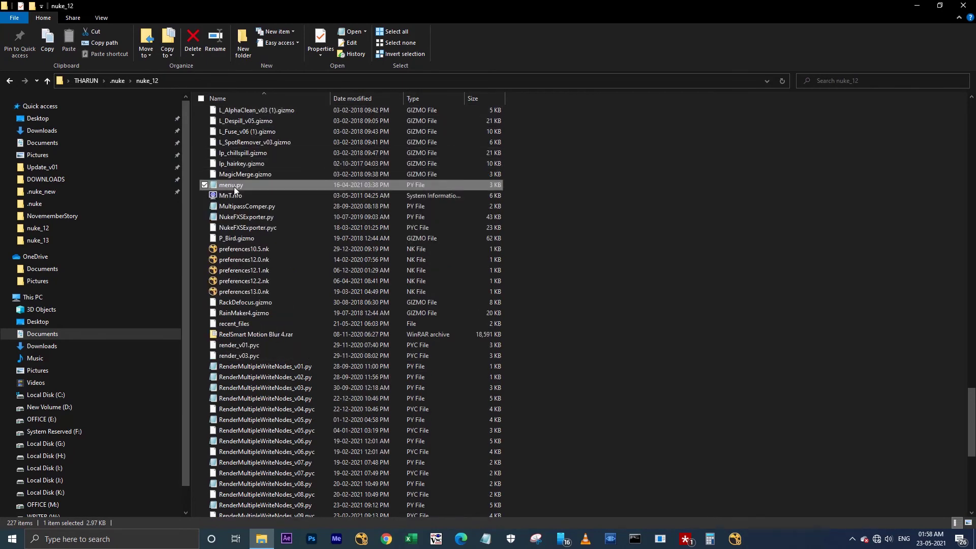
key(i)
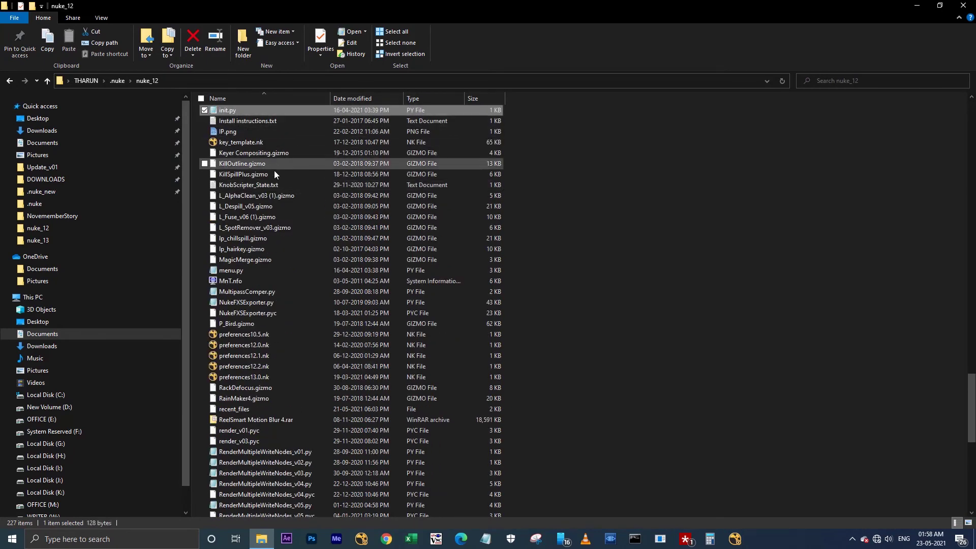
text(me)
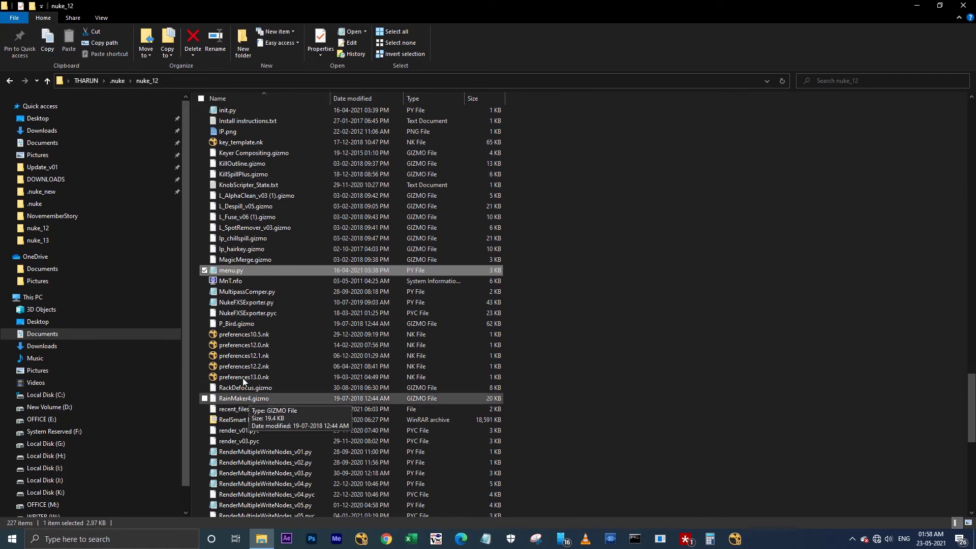
Open menu.py from the nuke_12 folder, add nuke.message('you are in nuke_12') as its first line, and save it
key(Return)
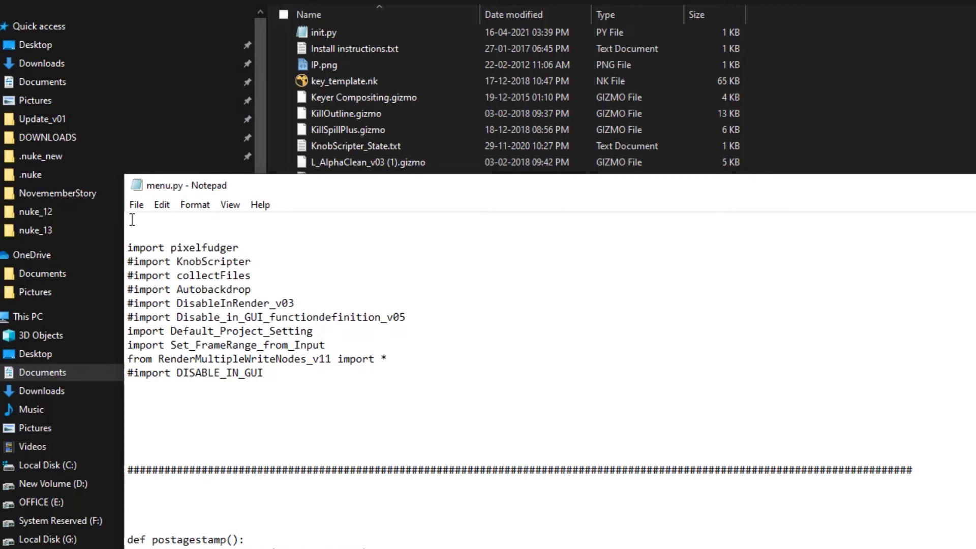
text(nuke.me)
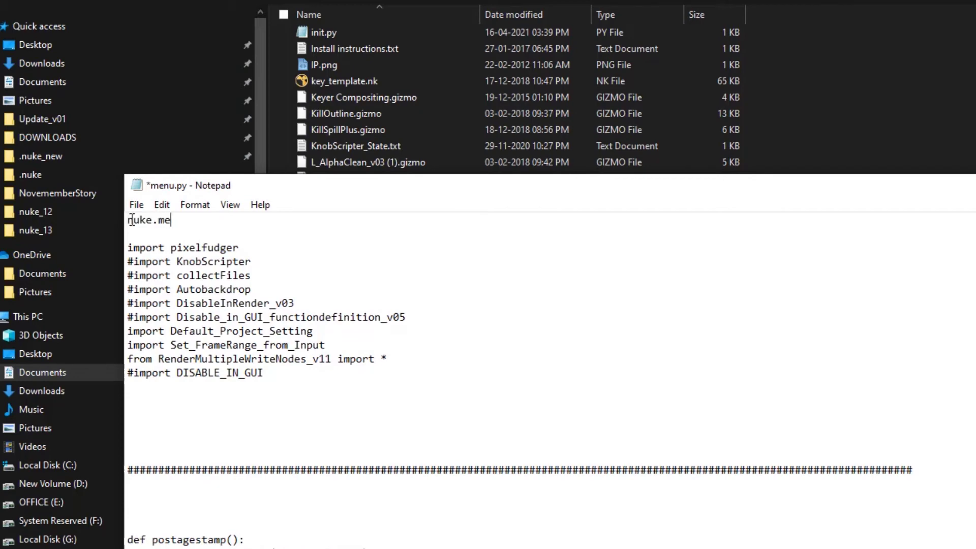
text(ssage()'you are in nuke_12)
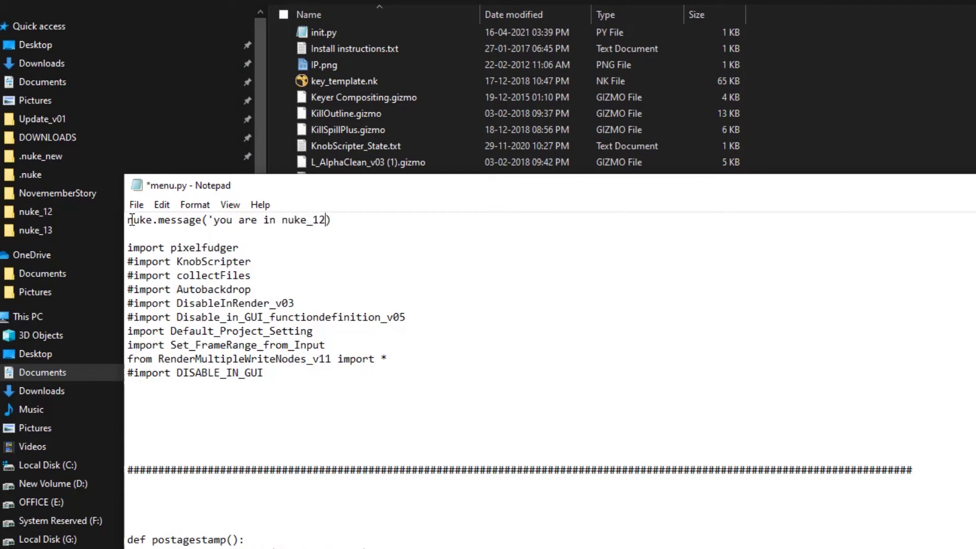
text(')
key(ctrl+s)
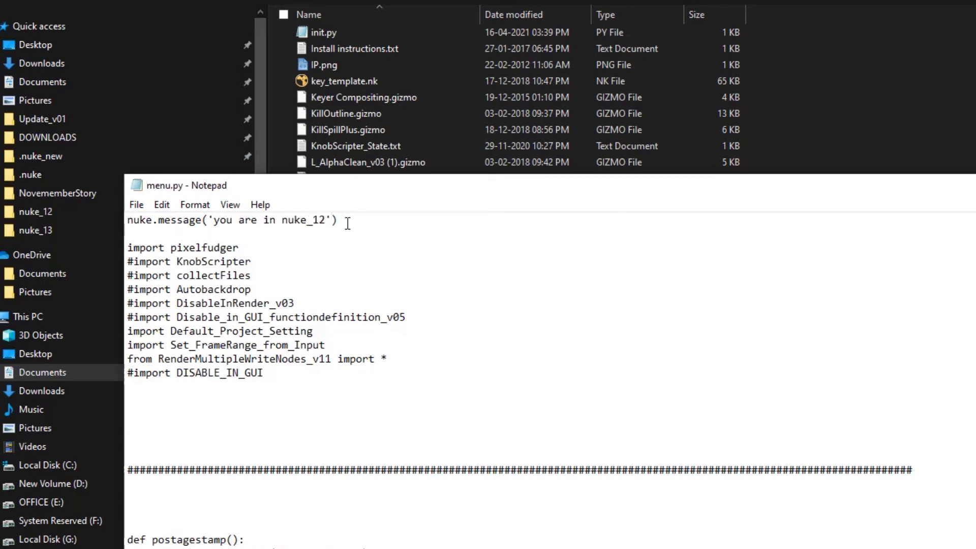
Copy the nuke.message line from the nuke_12 menu.py and close the file
drag(357, 219, 109, 217)
key(ctrl+c)
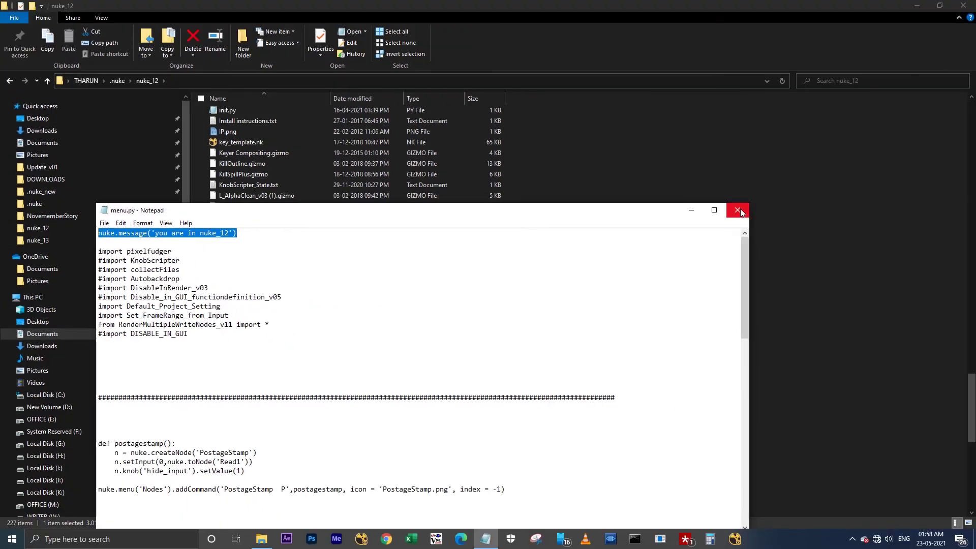
click(738, 207)
Create a new text document named menu.py in the nuke_13 folder inside .nuke and open it in Notepad
click(121, 81)
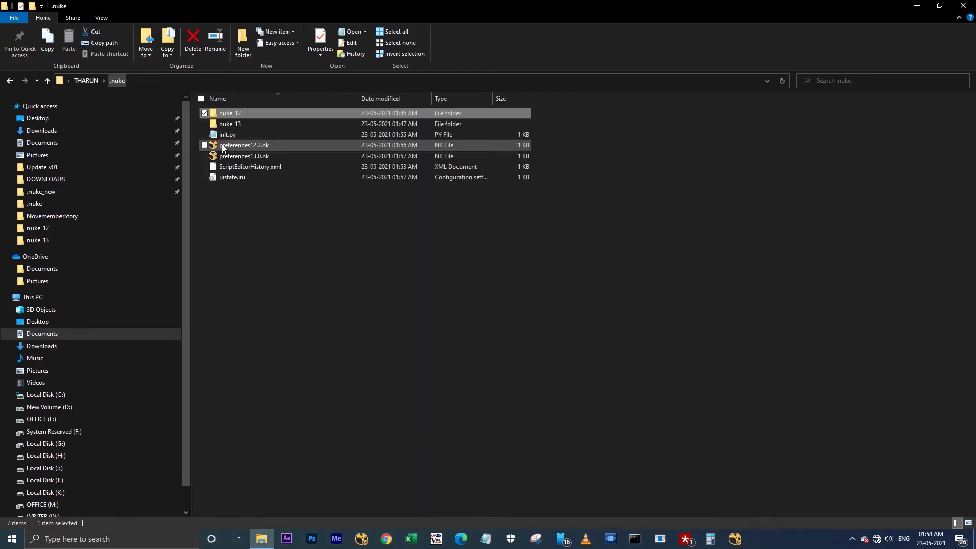
double_click(231, 122)
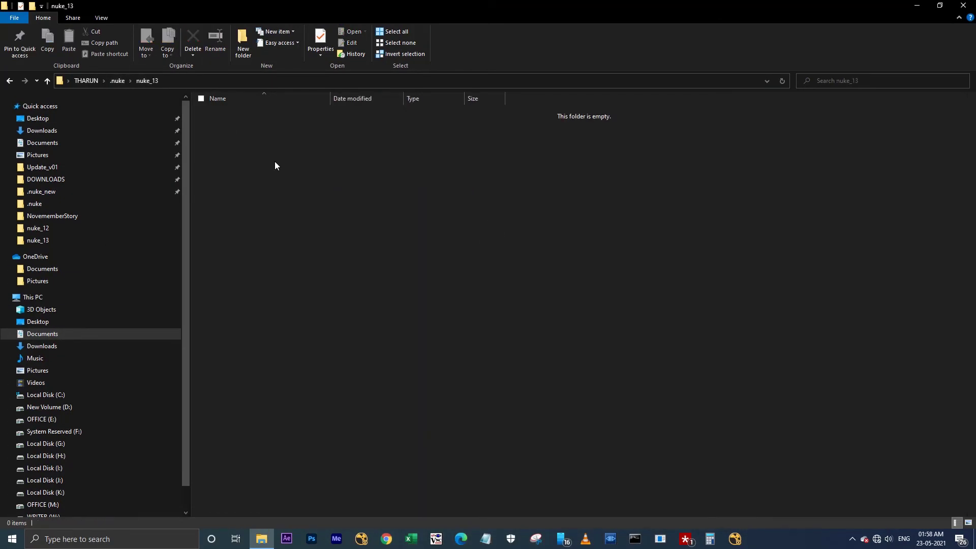
right_click(275, 165)
mouse_move(325, 306)
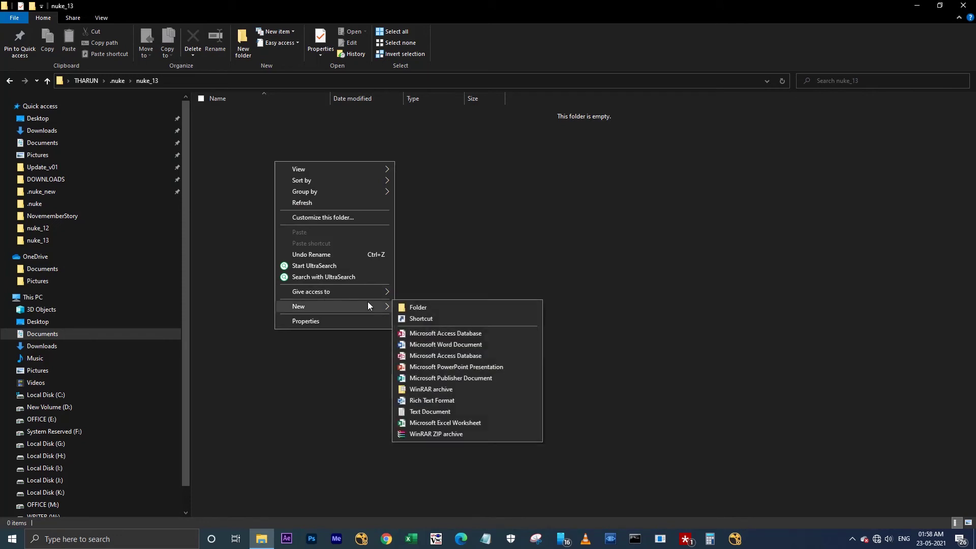
click(422, 412)
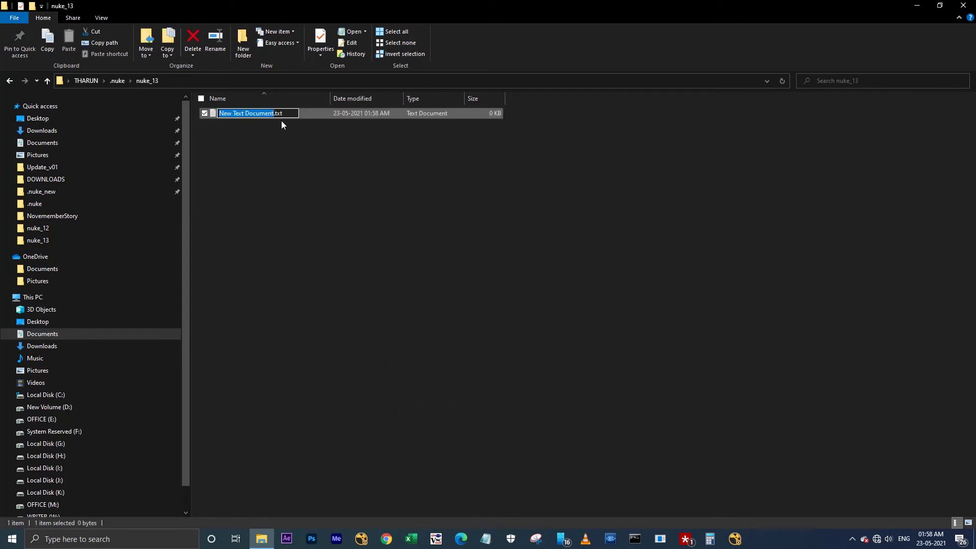
text(menu)
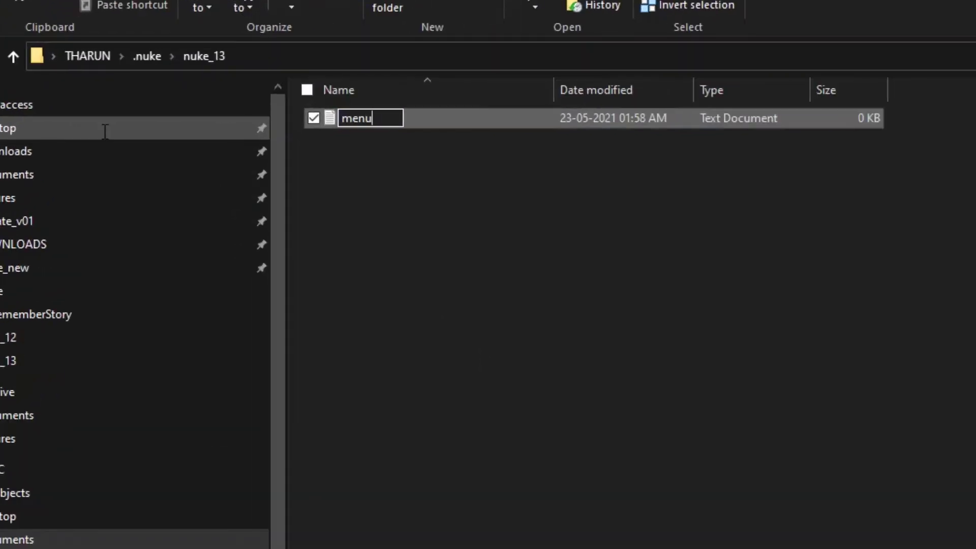
text(.py)
key(Return)
key(Return)
key(Return)
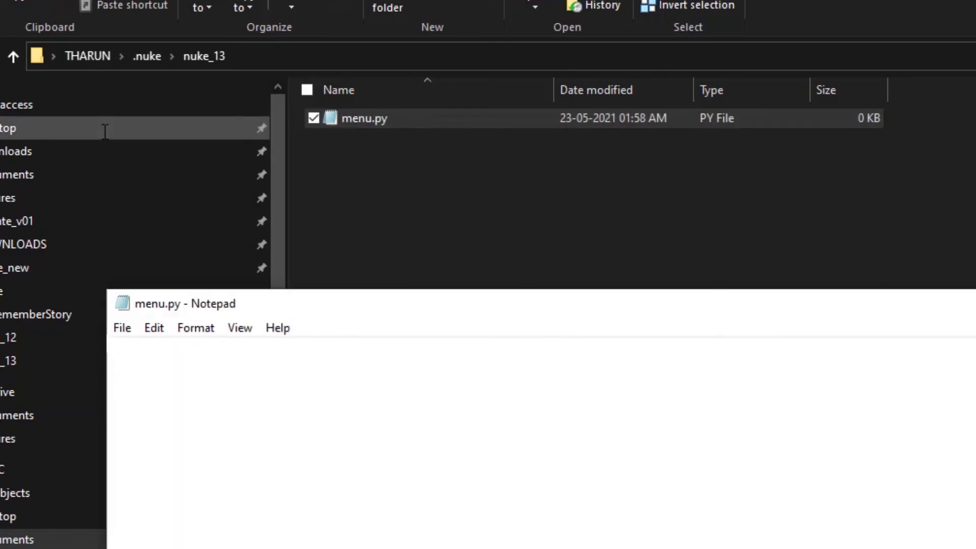
Paste the message line into the nuke_13 menu.py, change it to nuke.message('you are in nuke_13'), save, and close the file
key(ctrl+v)
drag(342, 304, 483, 303)
drag(476, 346, 482, 347)
text(3)
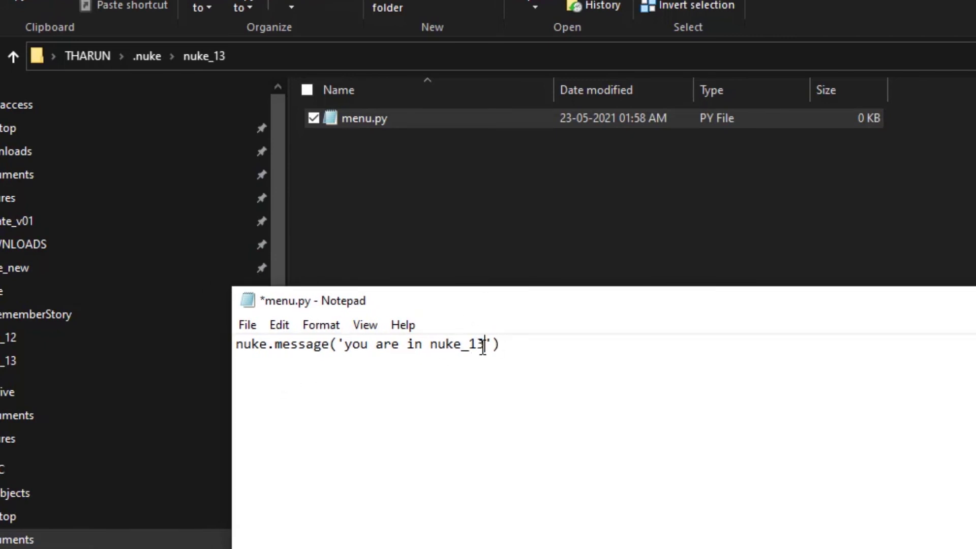
click(519, 349)
key(ctrl+s)
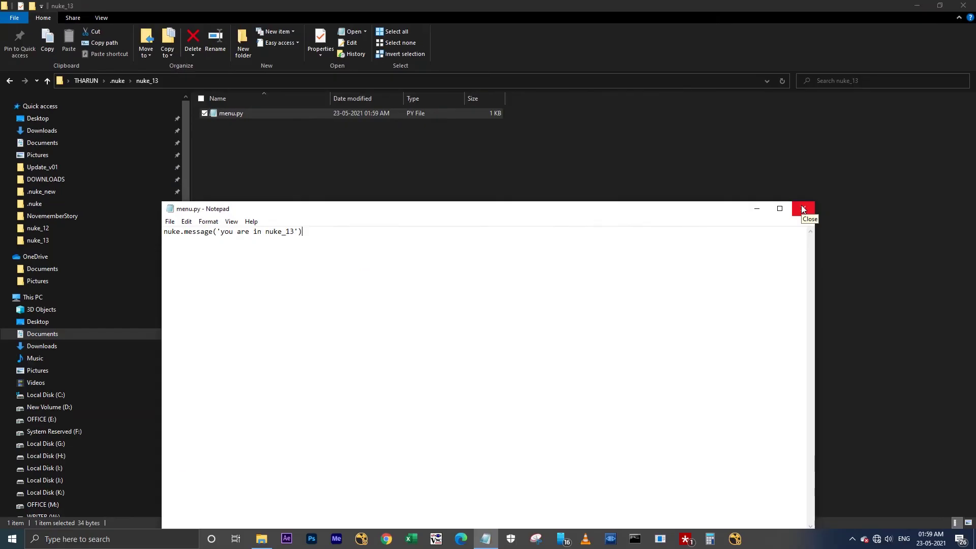
click(801, 209)
click(556, 206)
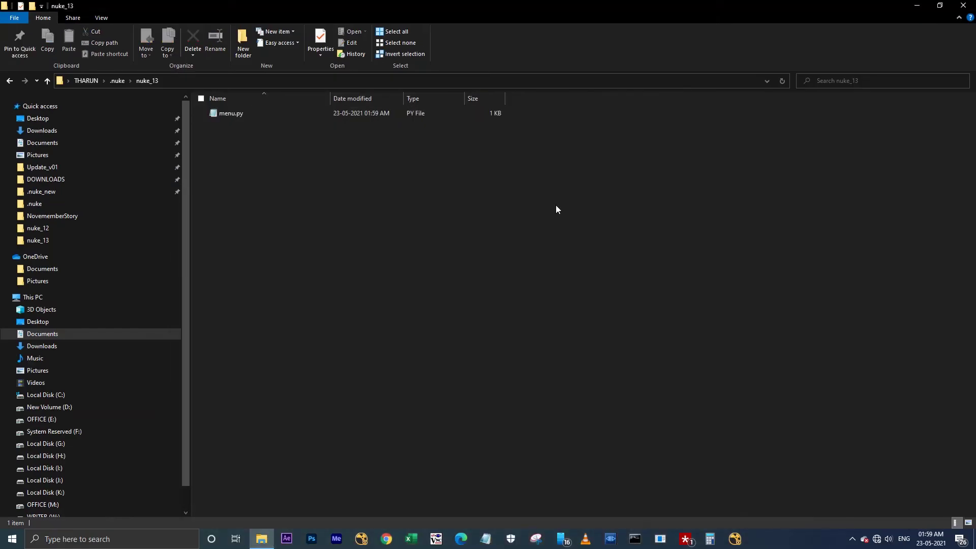
Close the folder window, launch NukeX 12.2v5 to test its startup message, and minimize the NukeX window
click(963, 5)
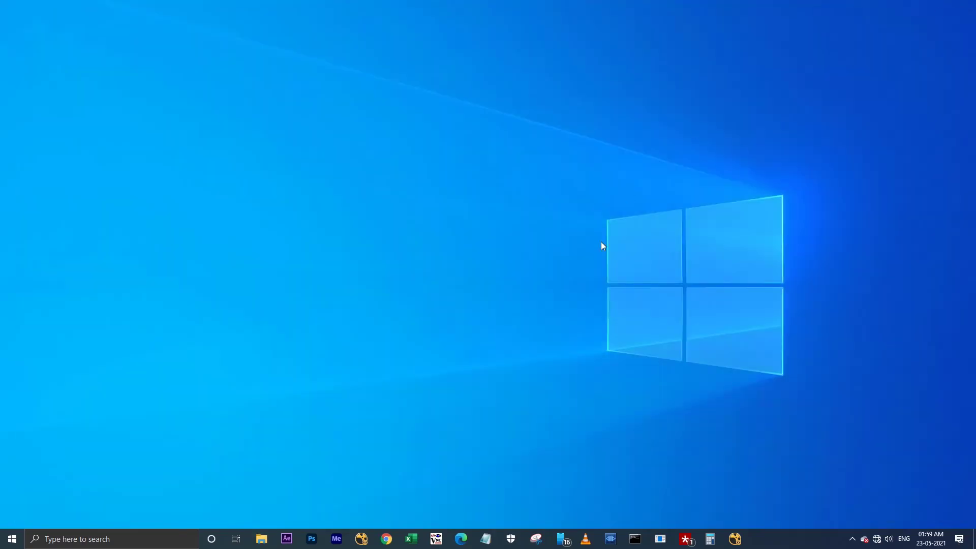
click(366, 542)
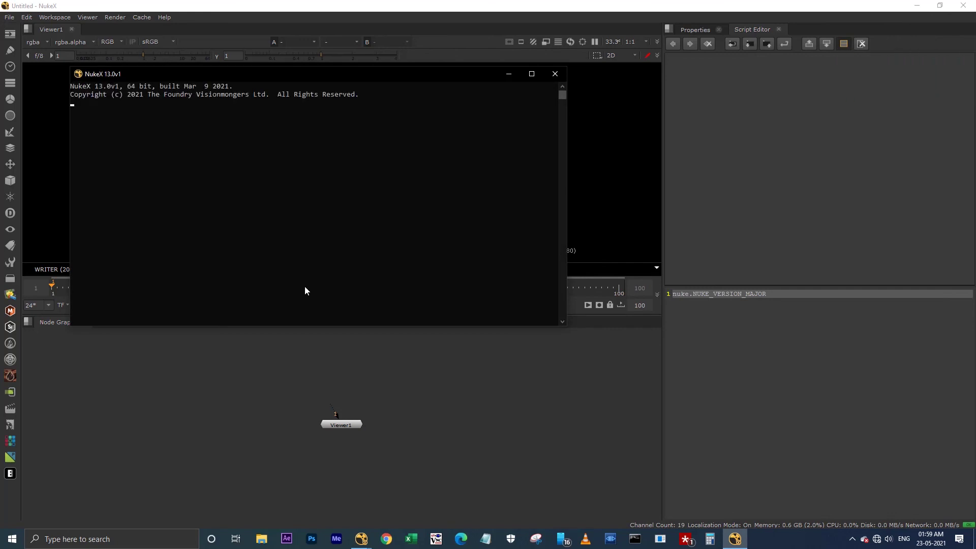
click(917, 5)
click(459, 19)
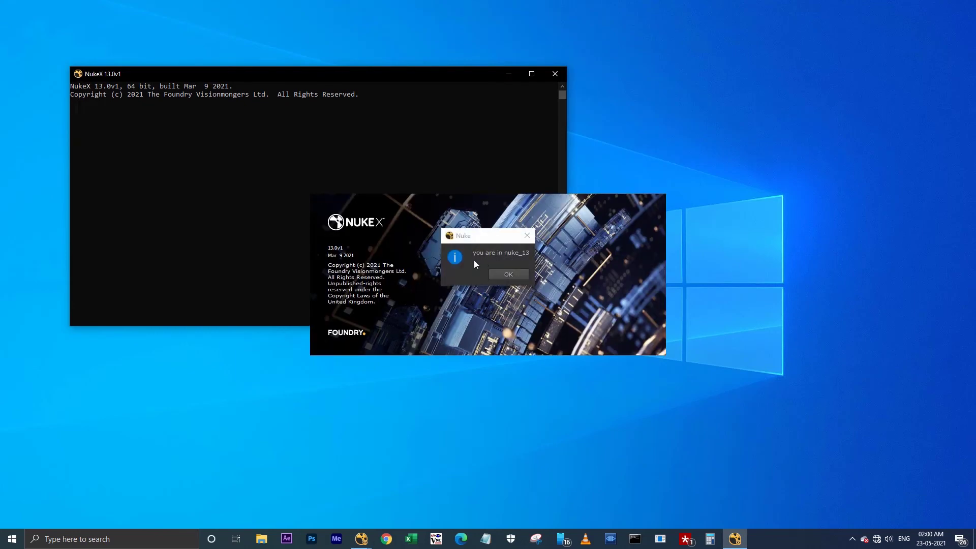
Acknowledge the startup message in NukeX 13.0v1, check the version in its About information, and close NukeX
click(509, 275)
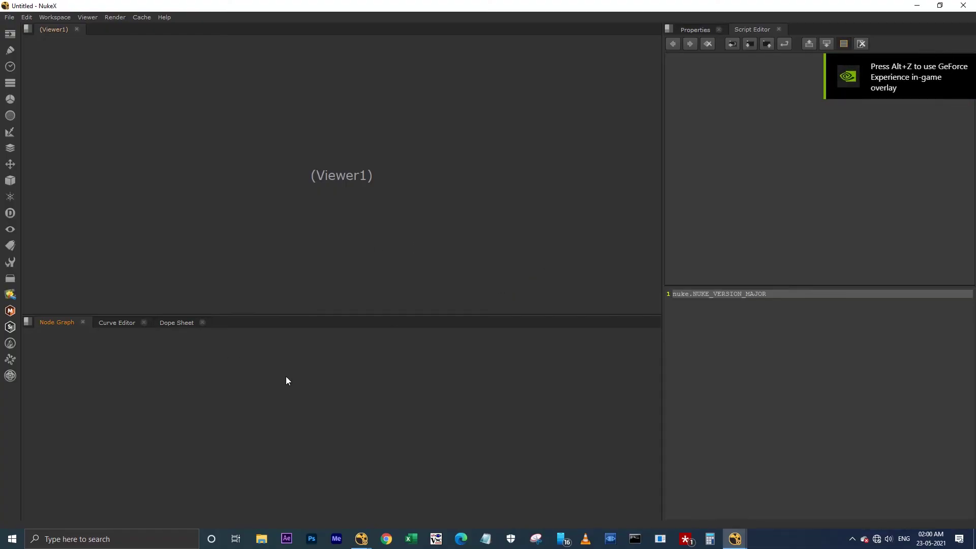
click(166, 17)
click(186, 114)
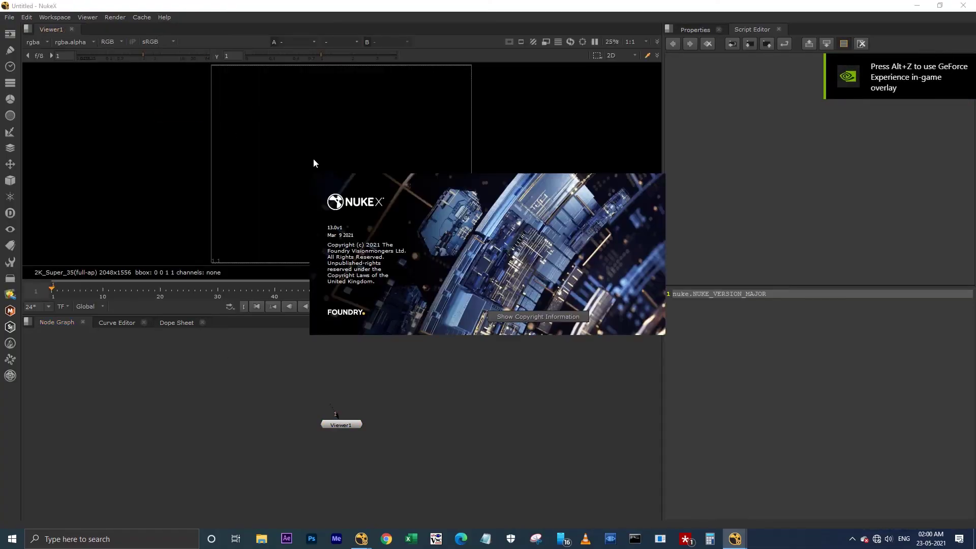
click(436, 305)
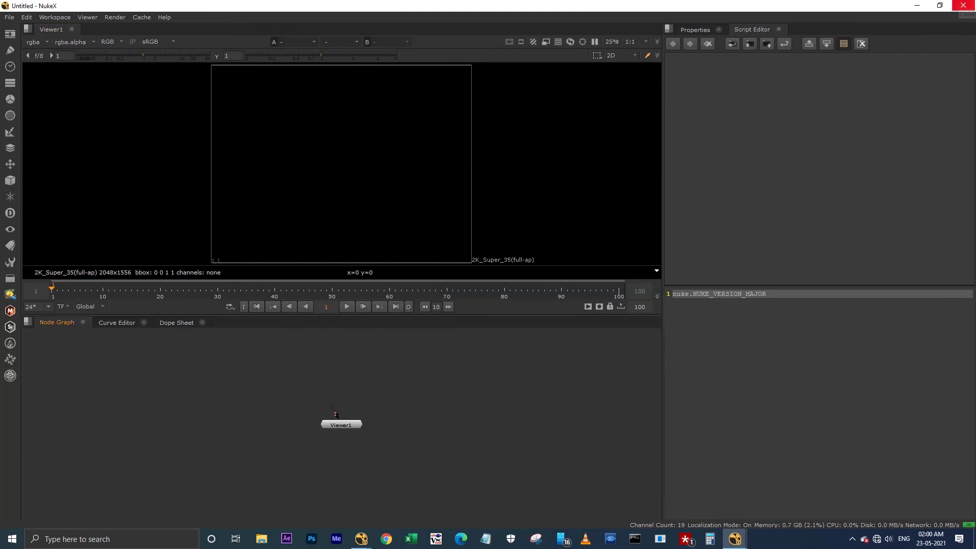
click(964, 5)
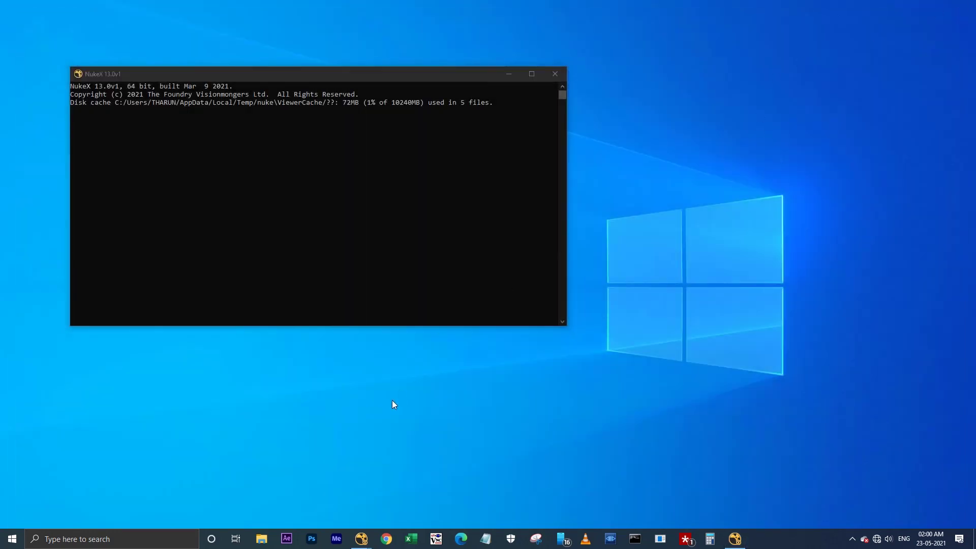
Reopen the .nuke folder and examine the preferences12.2.nk, preferences13.0.nk and init.py files in it
key(super+r)
key(Return)
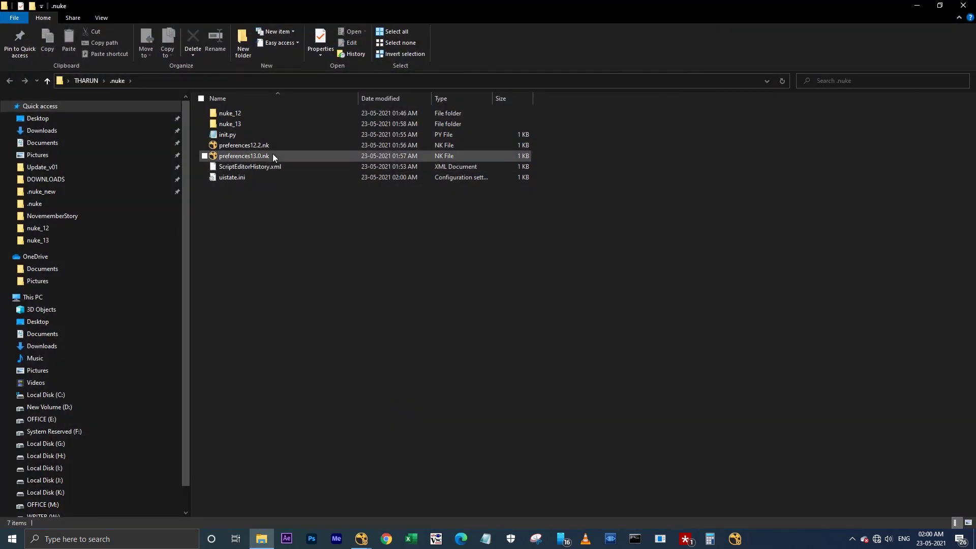
click(245, 146)
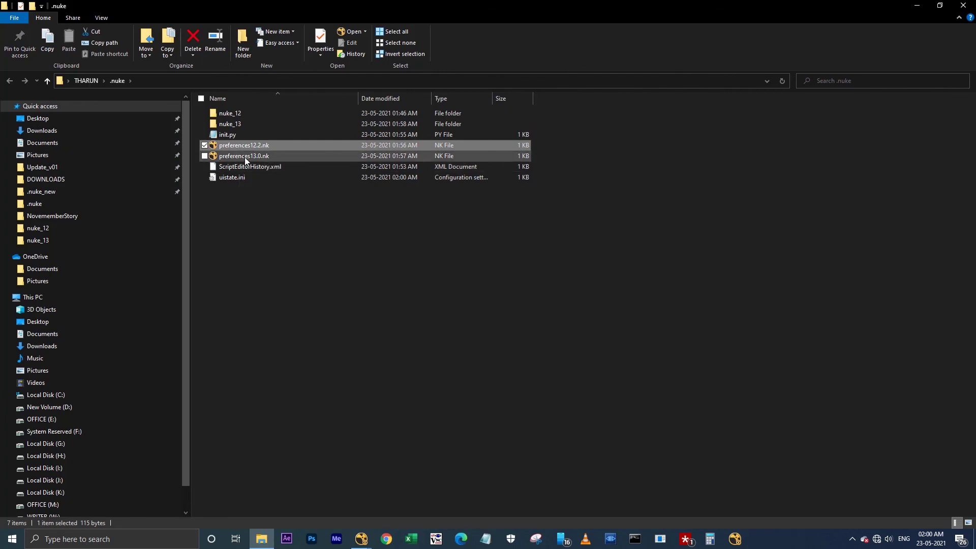
click(281, 158)
click(280, 195)
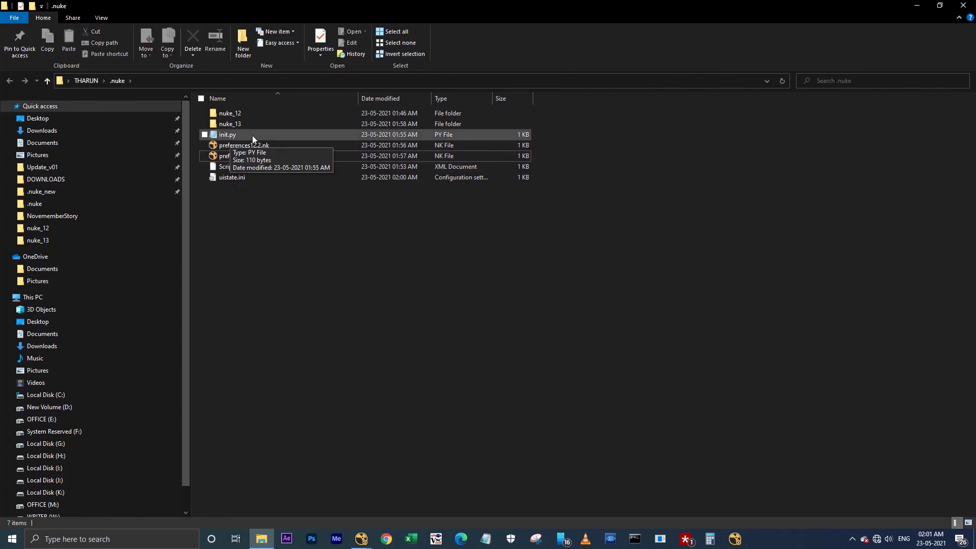
click(242, 135)
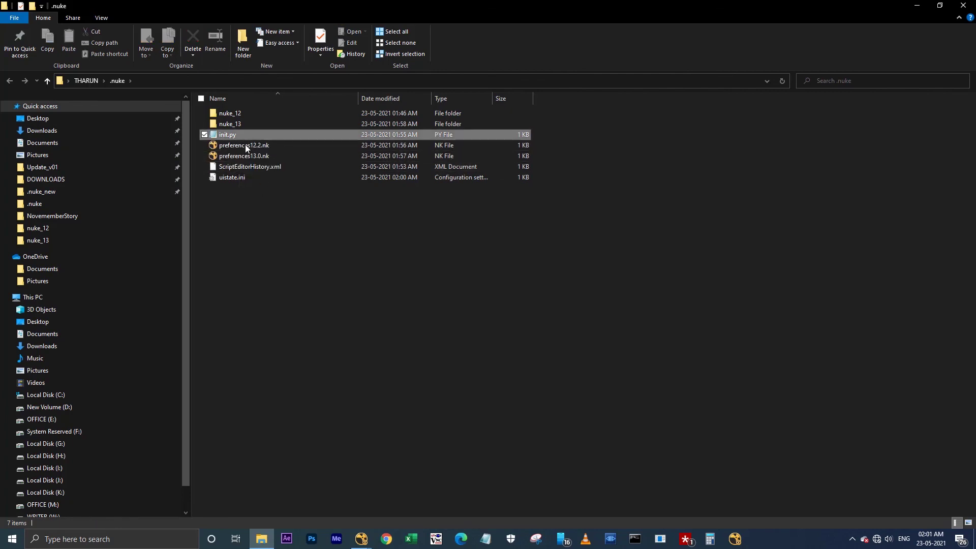
click(259, 214)
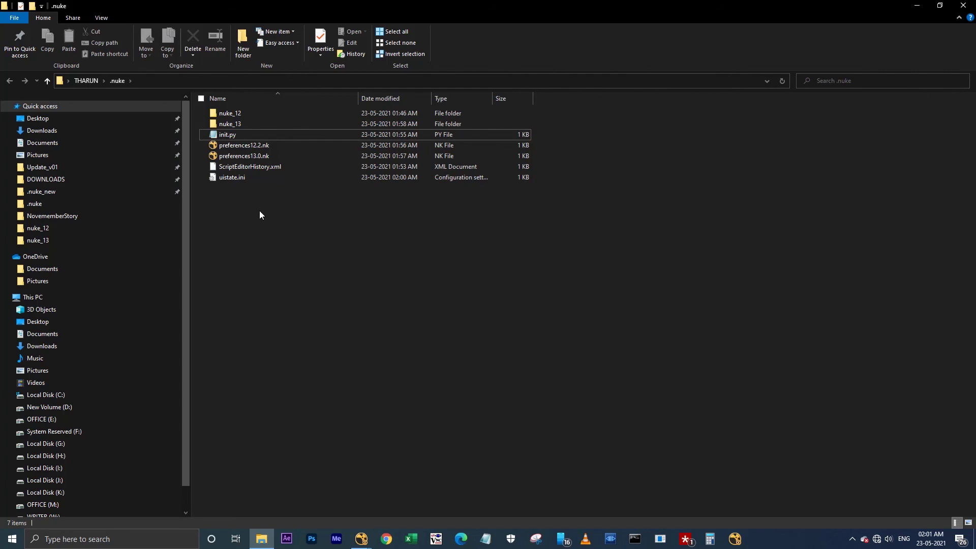
key(space)
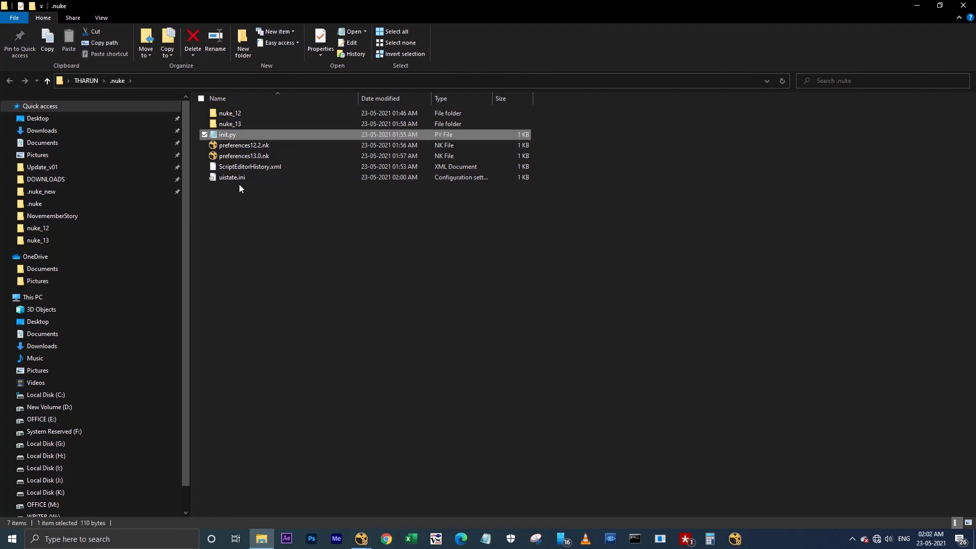
Open init.py from the .nuke folder, review its NUKE_VERSION_MAJOR condition and plugin paths, and close the file
double_click(246, 135)
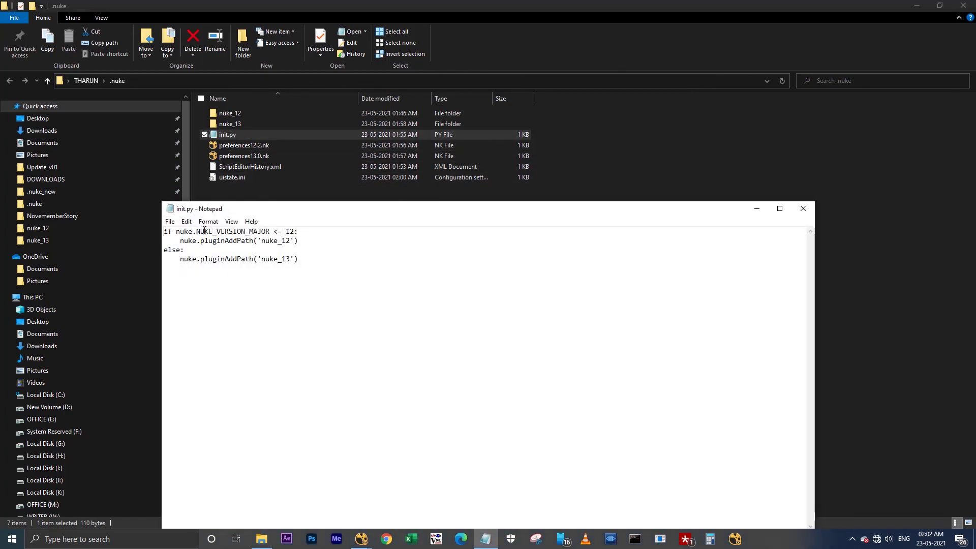
drag(166, 231, 303, 232)
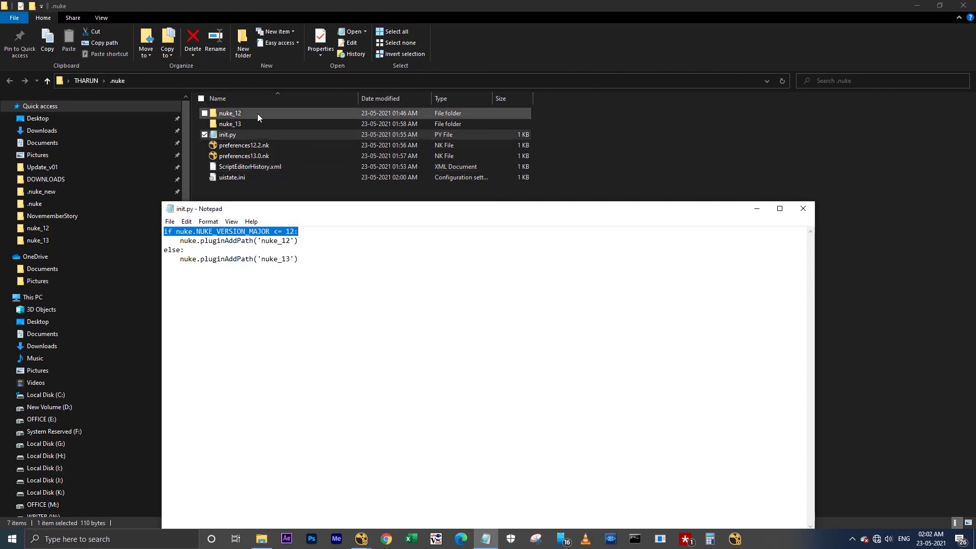
click(300, 260)
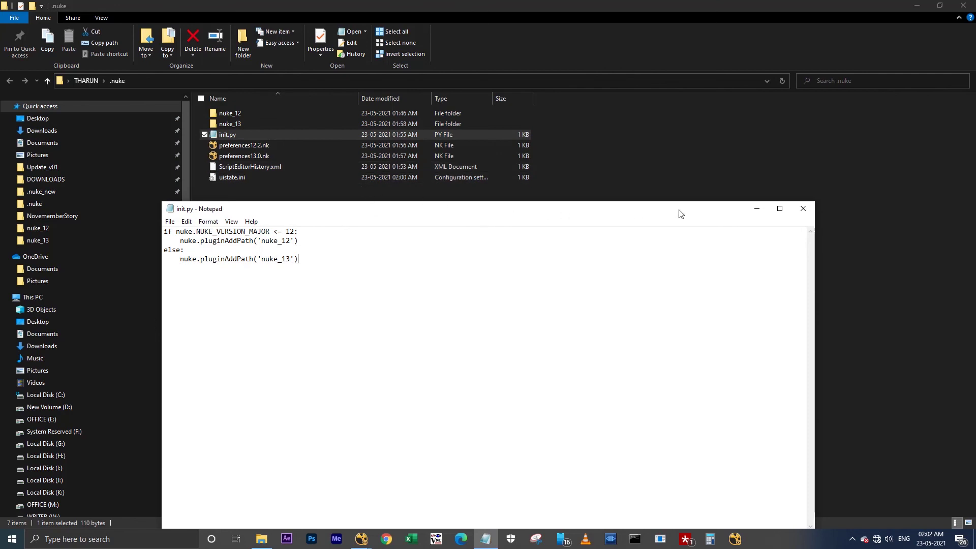
click(800, 212)
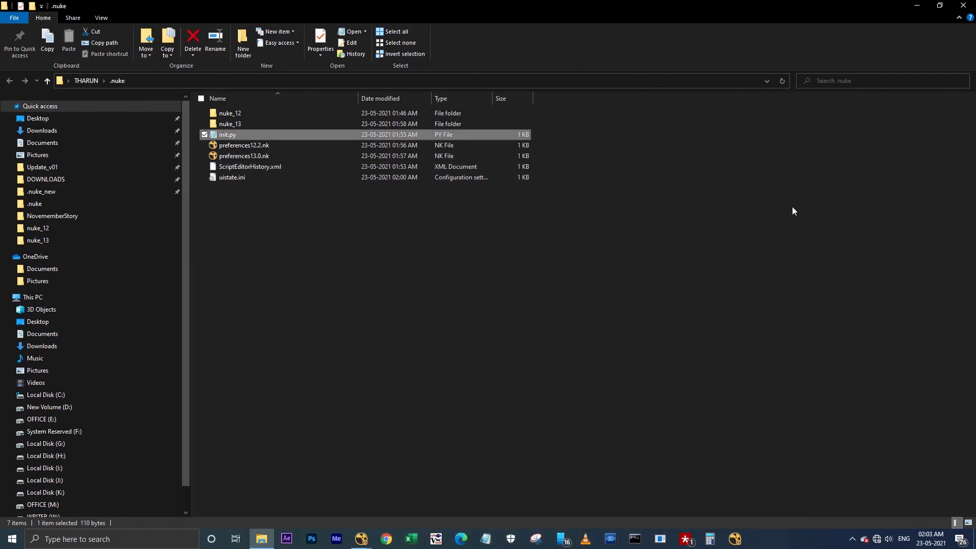
Launch NukeX 13.0v1, acknowledge the startup message, inspect the node group containing CopyCat and Inference, and close NukeX
click(741, 540)
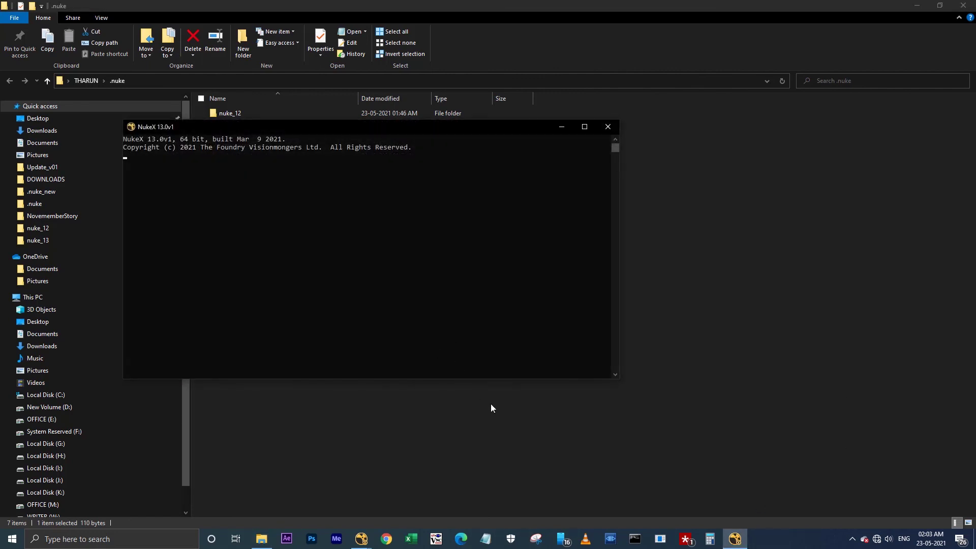
click(511, 271)
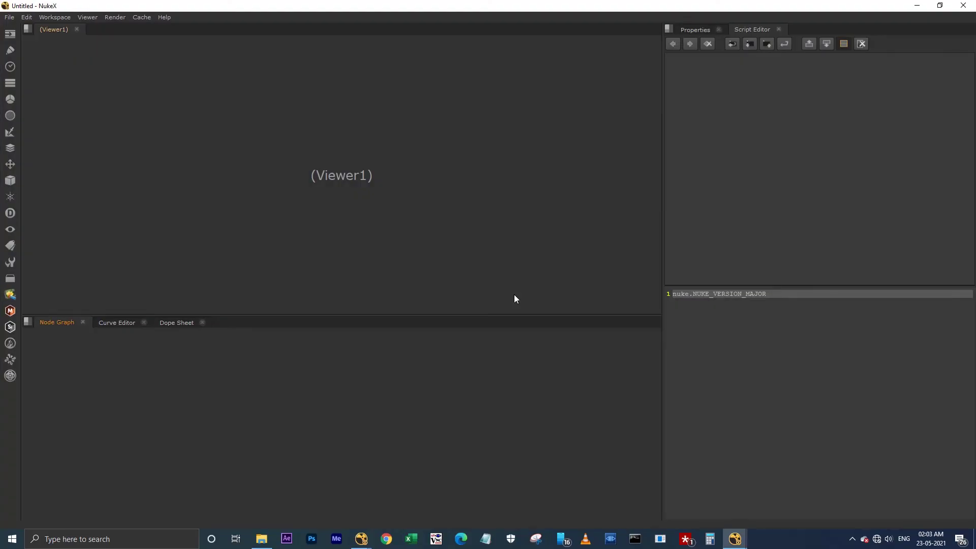
click(131, 362)
click(11, 359)
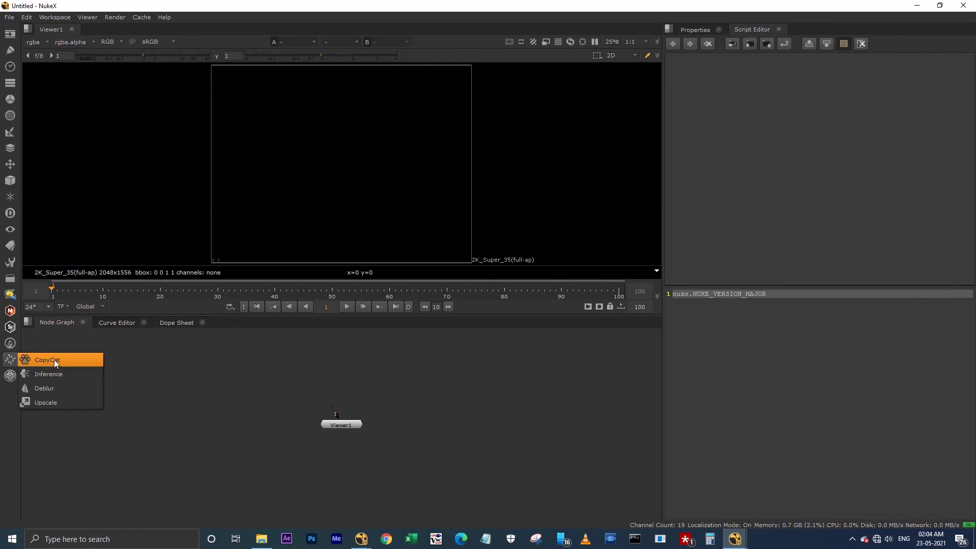
click(136, 374)
click(11, 361)
click(126, 370)
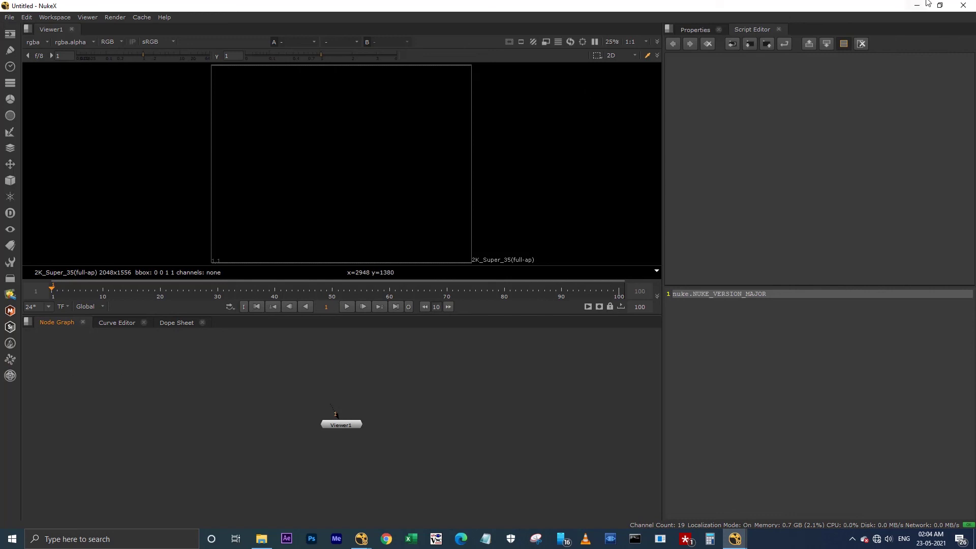
click(963, 5)
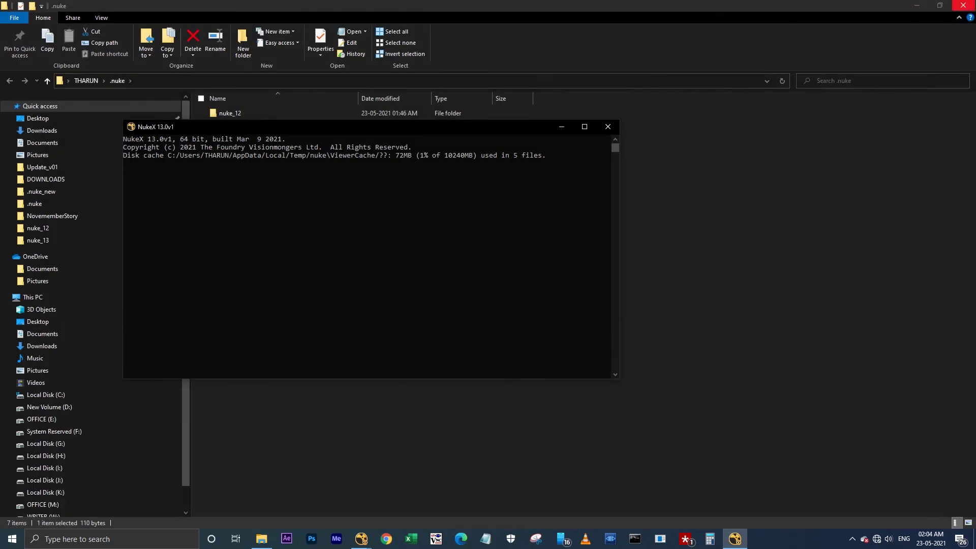